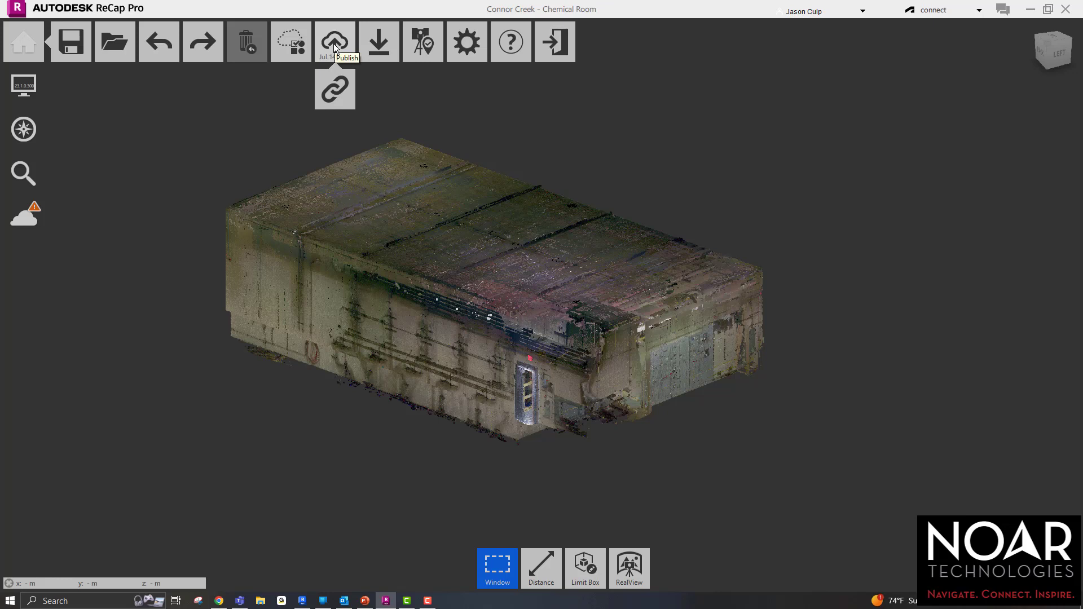
Open the publish settings for the Connor Creek - Chemical Room project and choose to publish it as new.
click(334, 44)
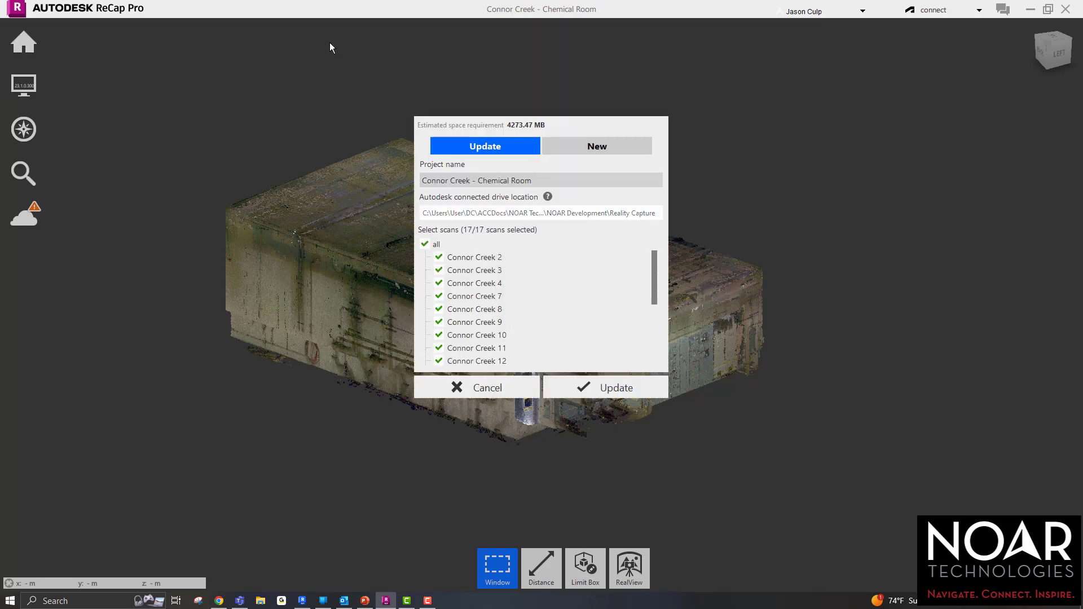
click(609, 148)
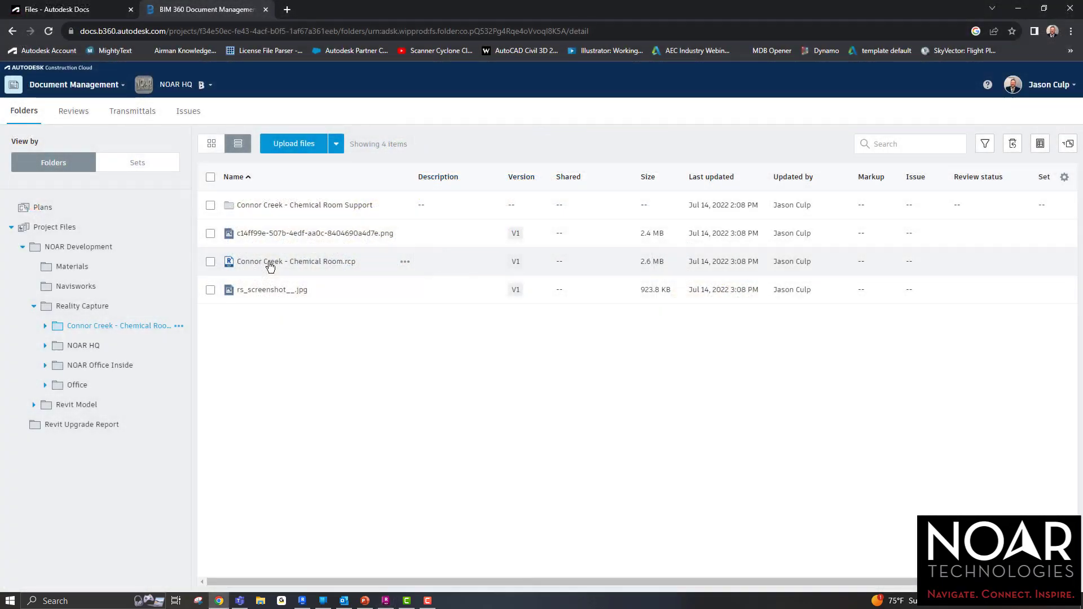
Switch to BIM 360 Document Management, open Connor Creek - Chemical Room.rcp, and look around from Connor Creek 3 and another scan position.
click(270, 263)
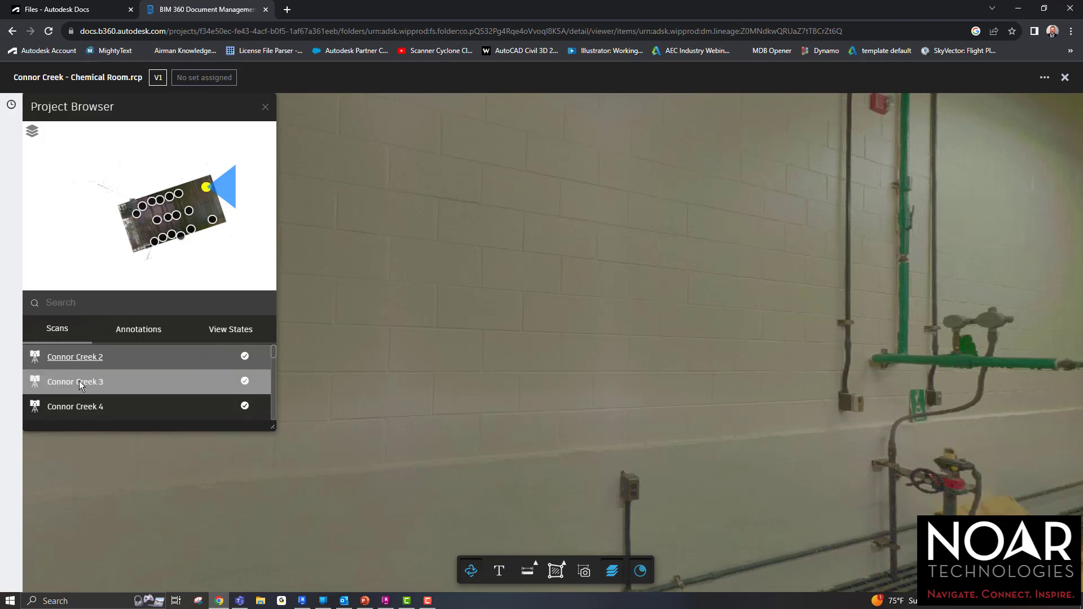
click(79, 381)
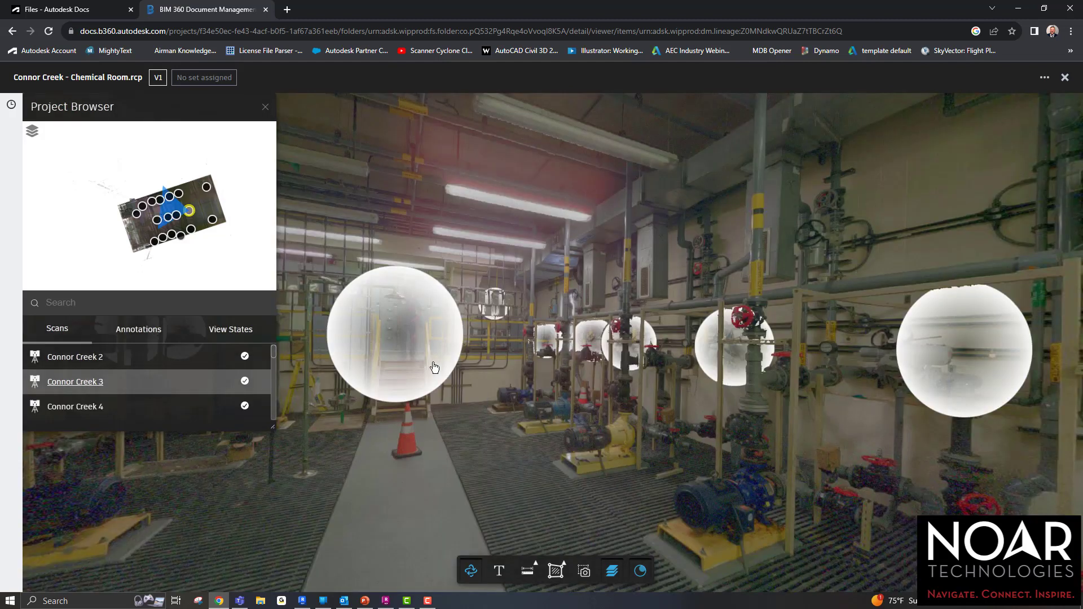
click(555, 339)
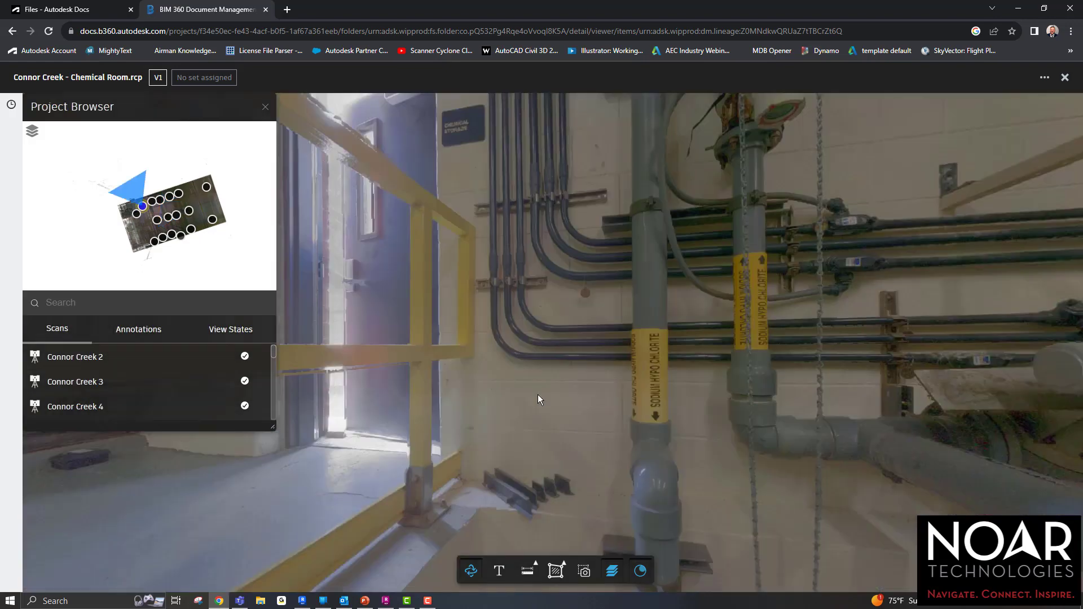
drag(539, 394, 1039, 431)
drag(512, 426, 1062, 420)
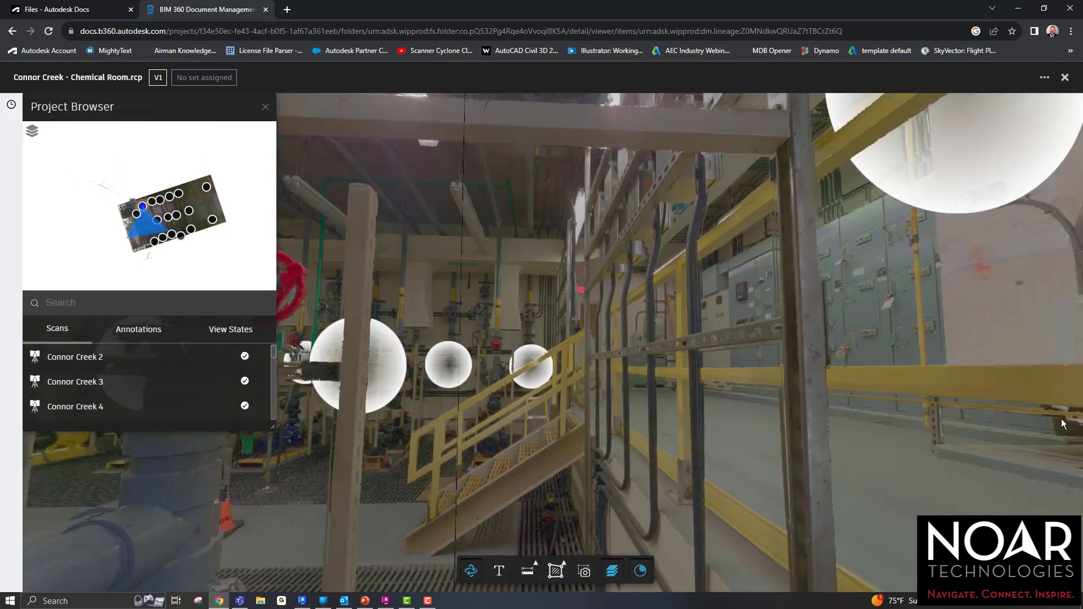
drag(540, 425, 1038, 415)
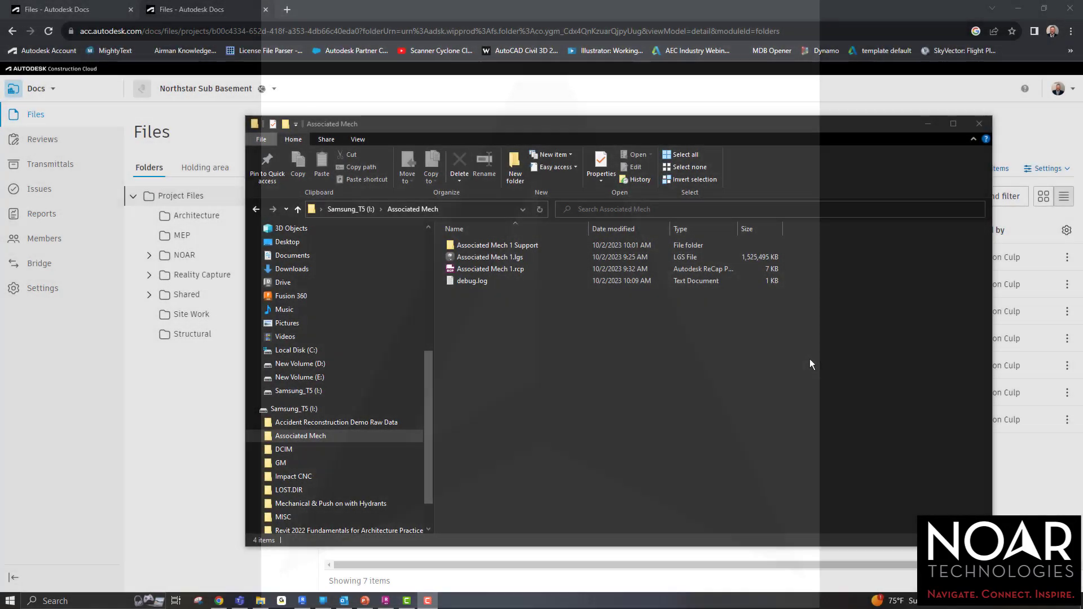
Select Associated Mech 1.rcp in the local Associated Mech folder, and open the Recap Files folder under Reality Capture in Autodesk Docs.
click(525, 270)
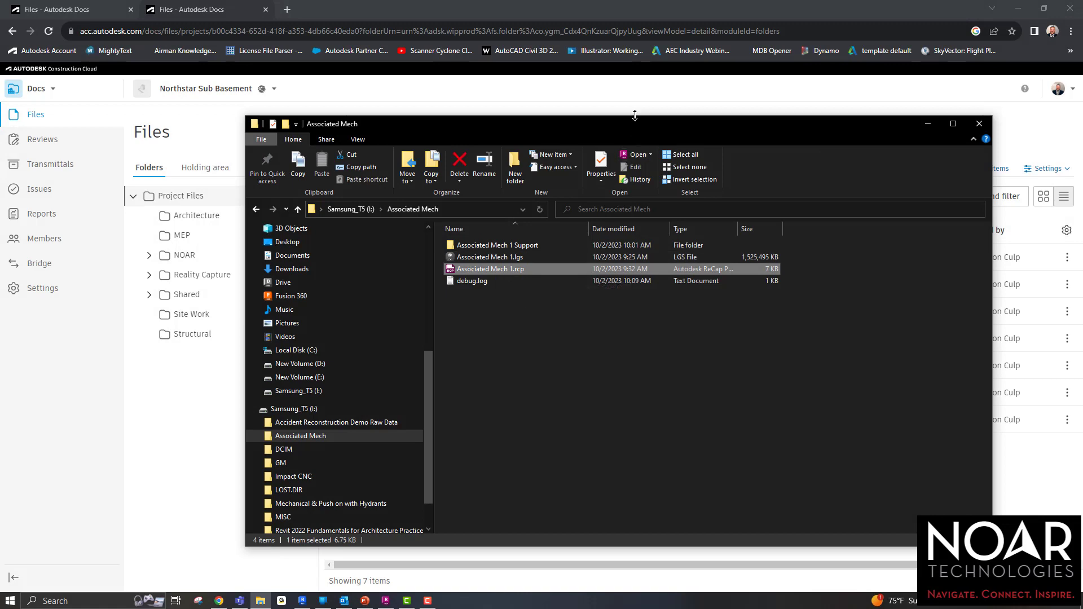
click(635, 97)
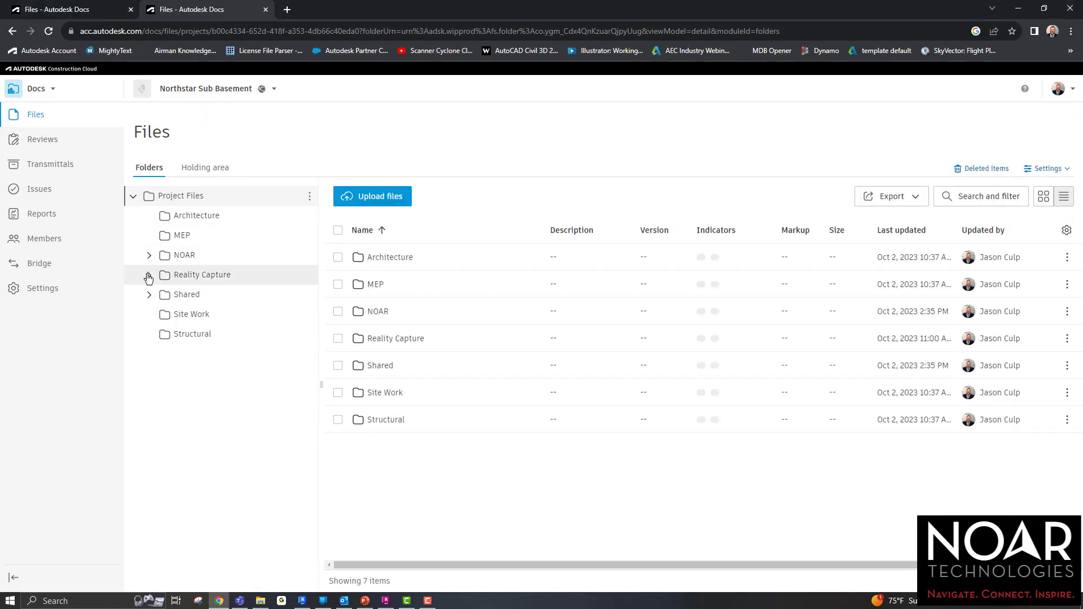
click(150, 274)
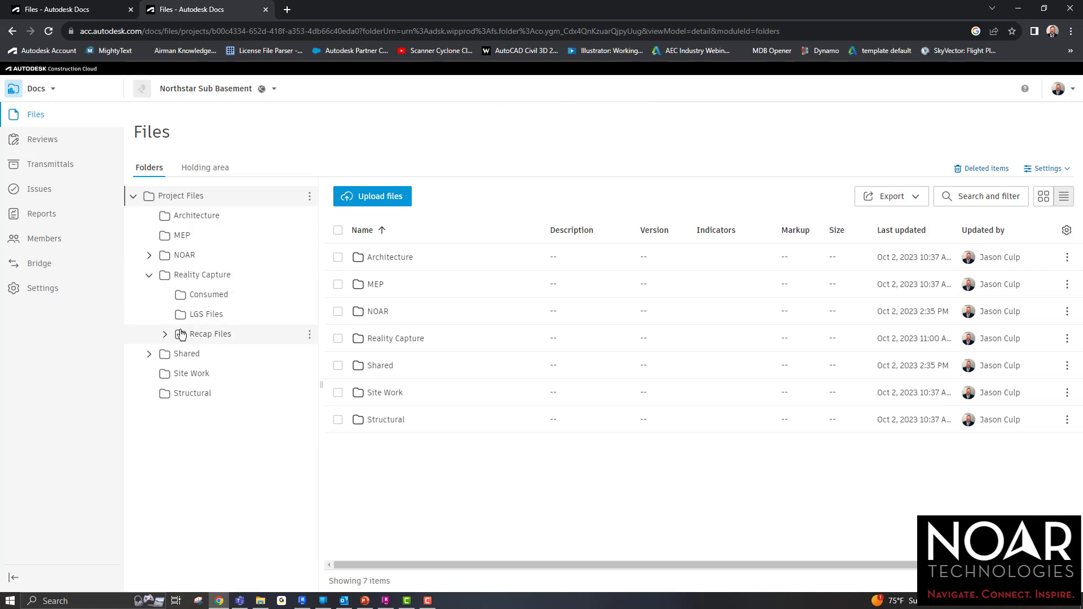
click(166, 335)
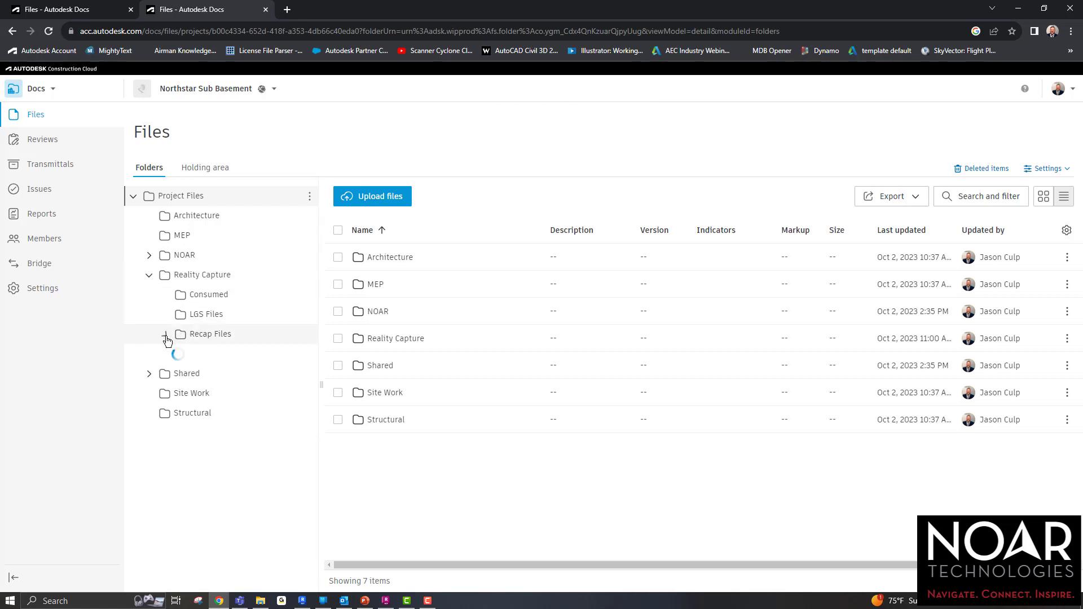
click(204, 340)
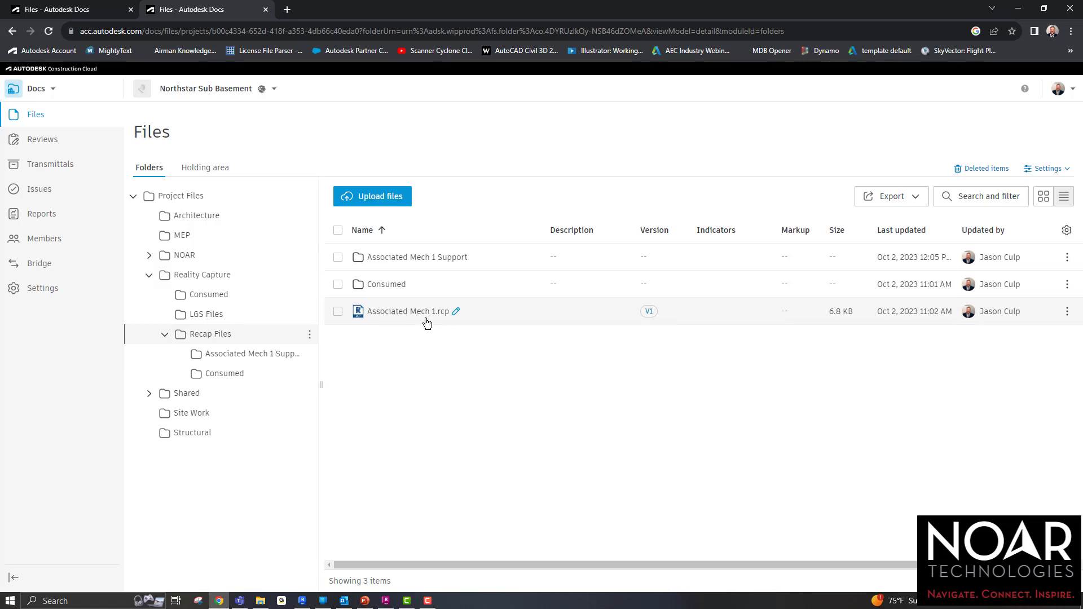
Add a subfolder named Recap Files.3 to the Recap Files folder.
right_click(217, 337)
mouse_move(222, 317)
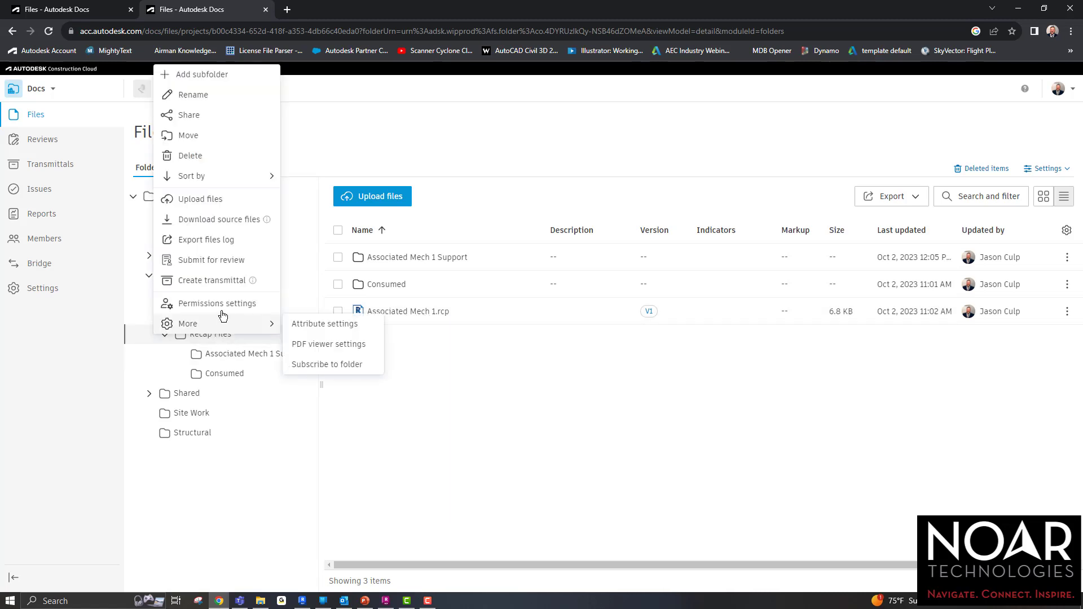
click(215, 96)
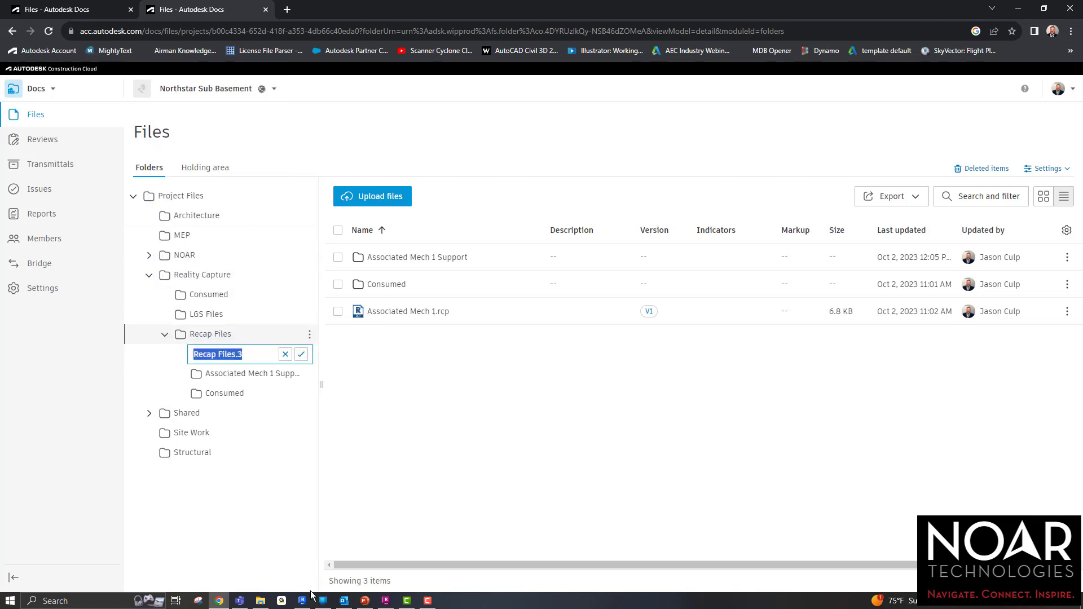
Switch to File Explorer, select the Associated Mech 1 Support folder beside the Docs folder tree, and close the Explorer window.
click(260, 601)
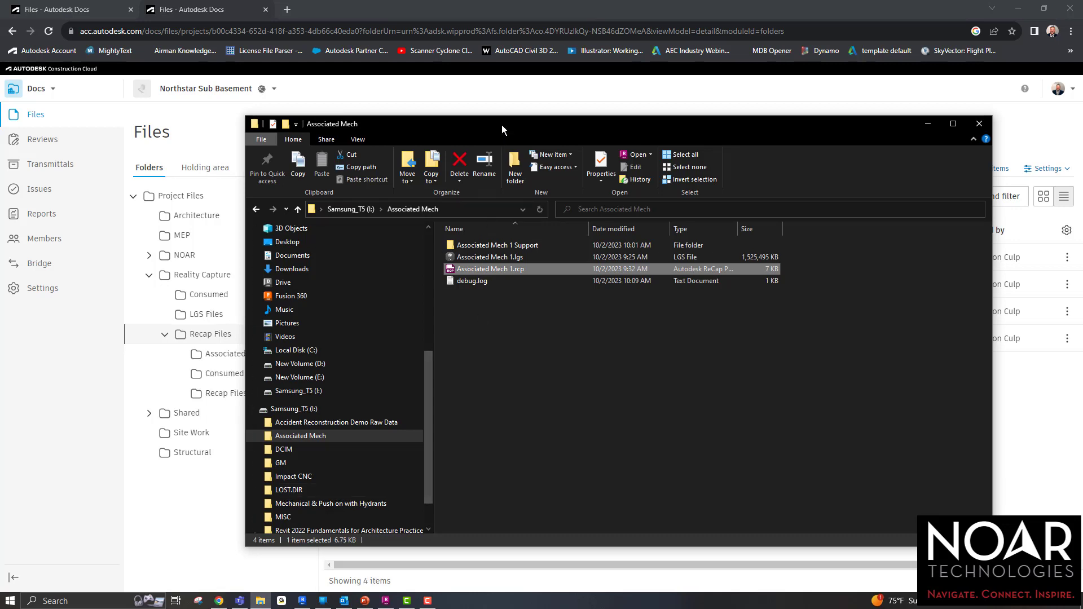
drag(503, 124, 652, 152)
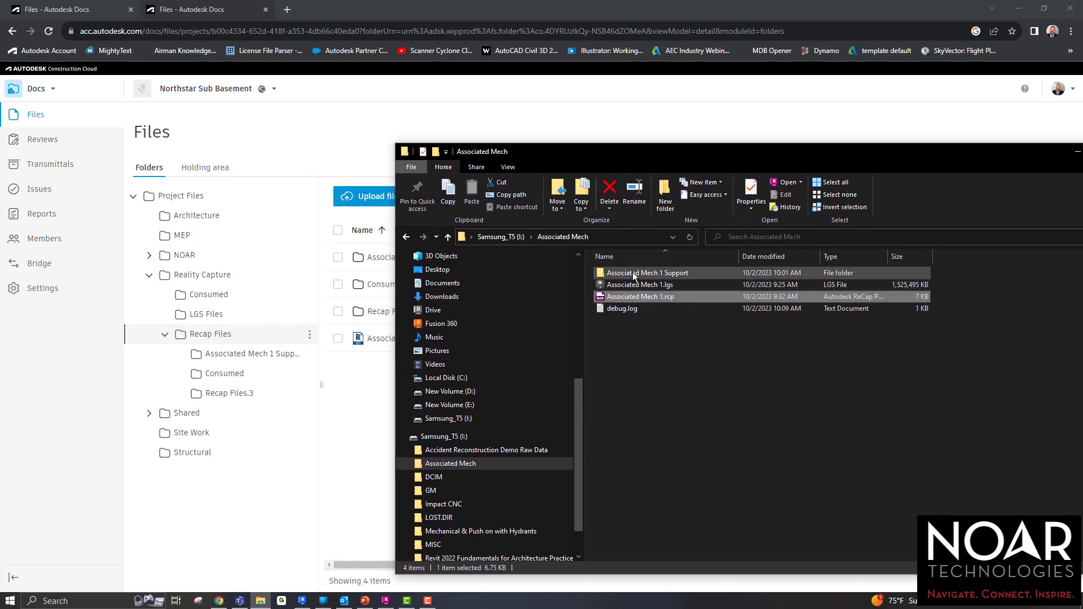
click(632, 273)
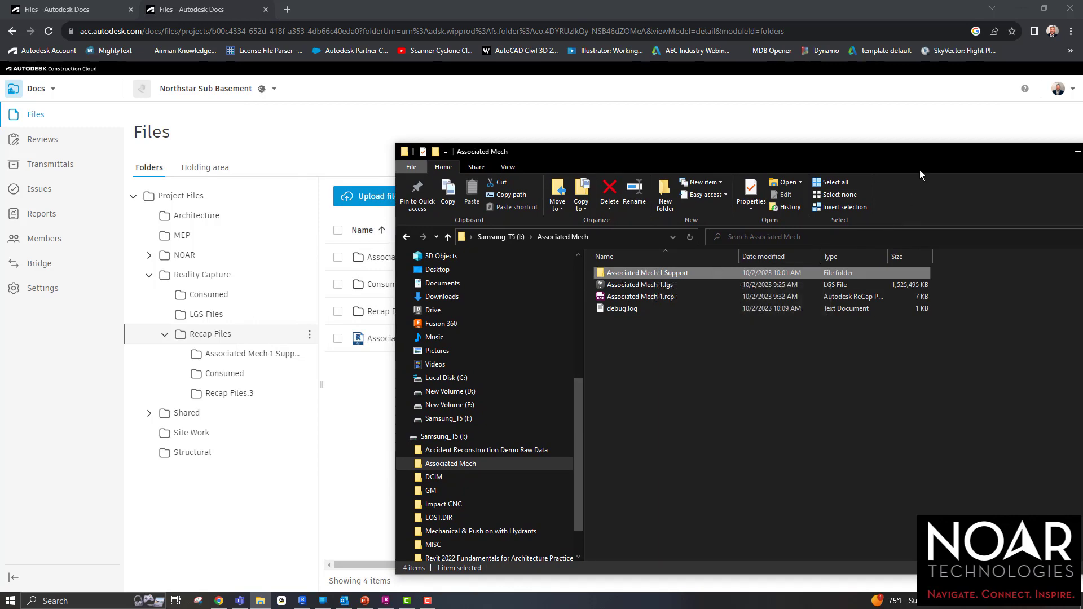
drag(925, 155, 867, 161)
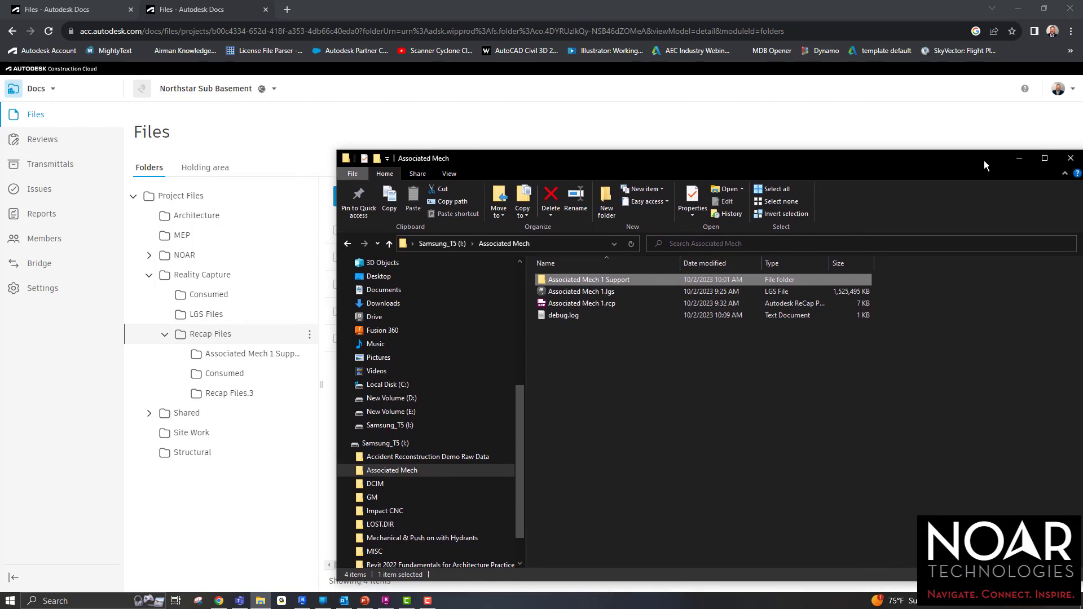
click(1066, 160)
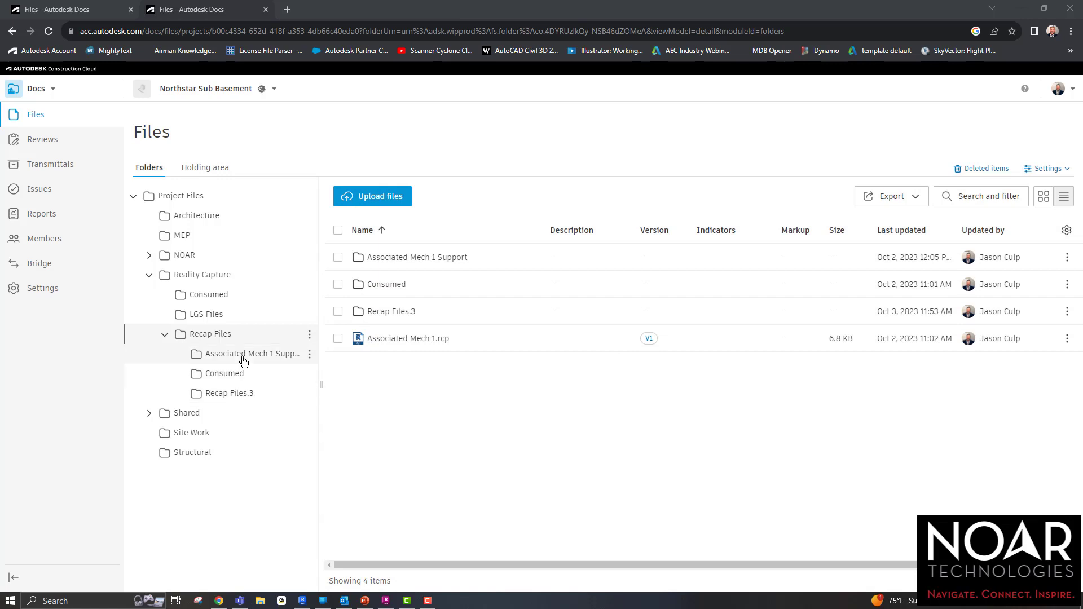
right_click(193, 335)
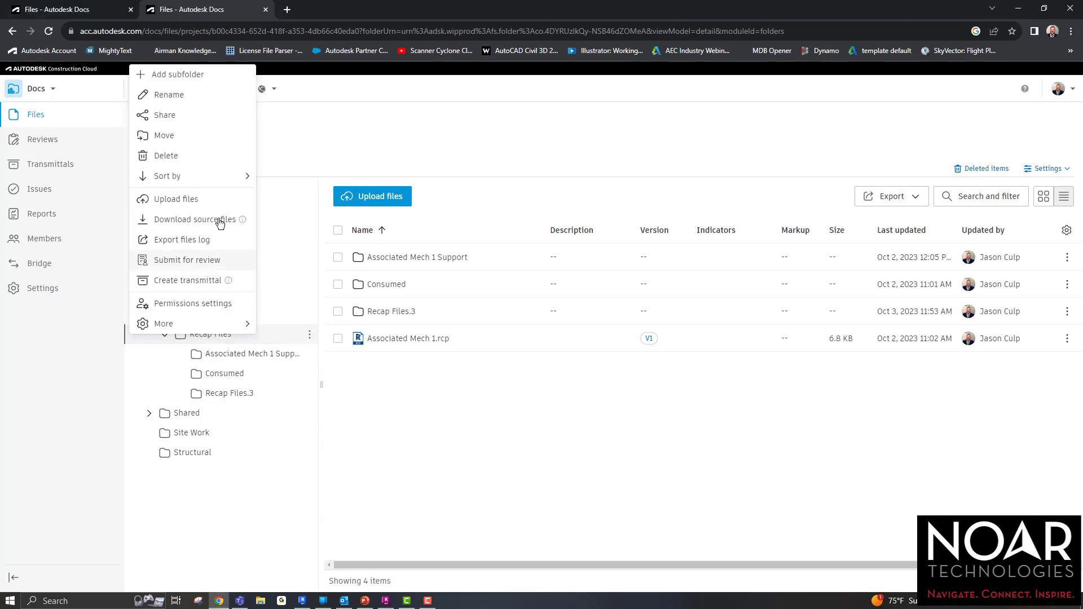
click(218, 82)
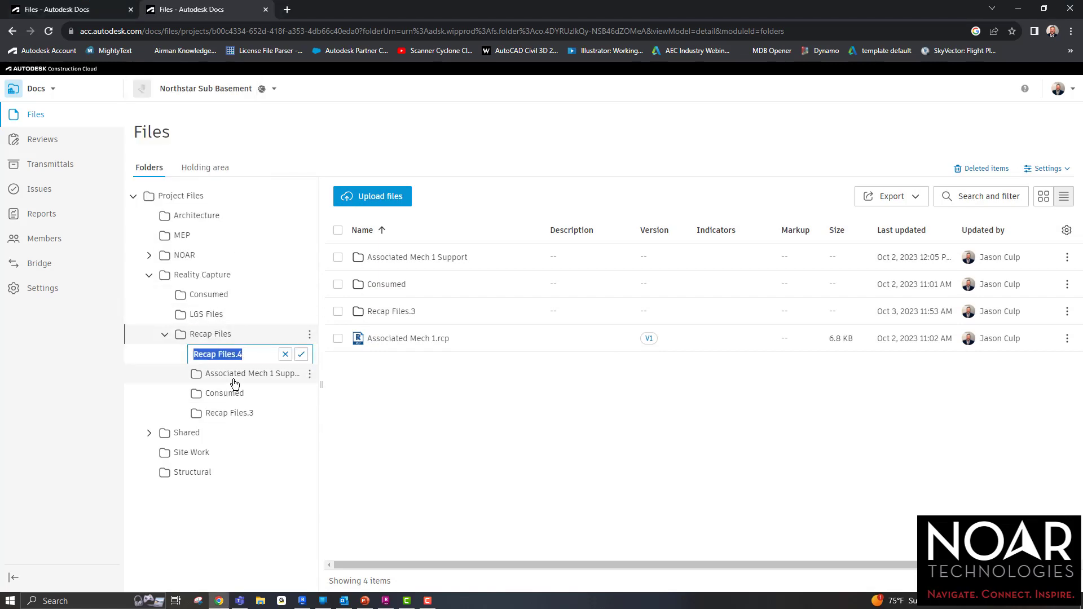
click(208, 334)
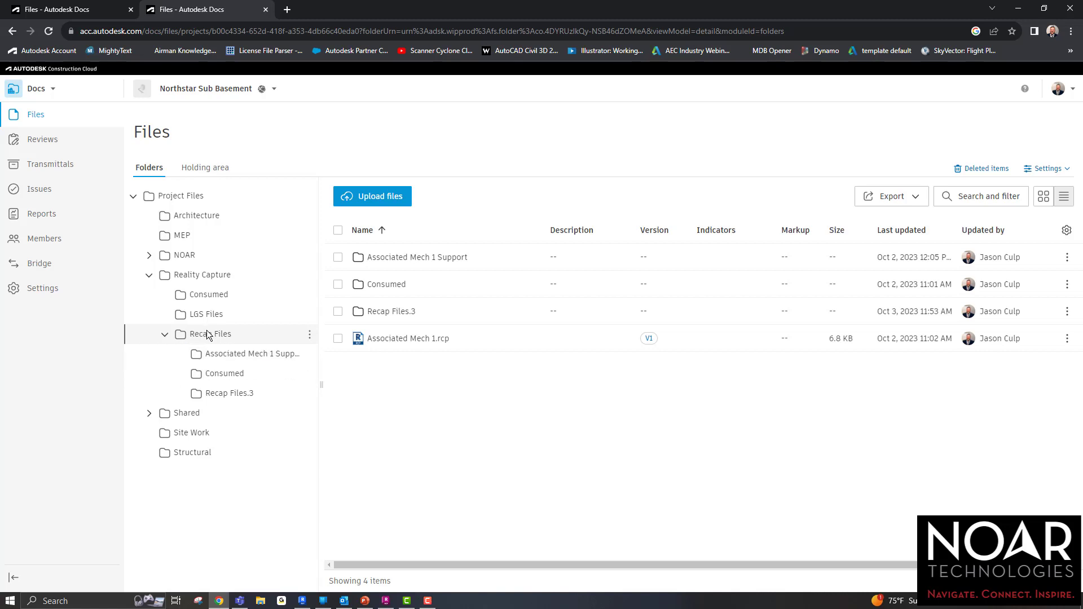
Open the Associated Mech 1 Support folder in Docs, and copy all contents of the local folder of the same name.
click(241, 353)
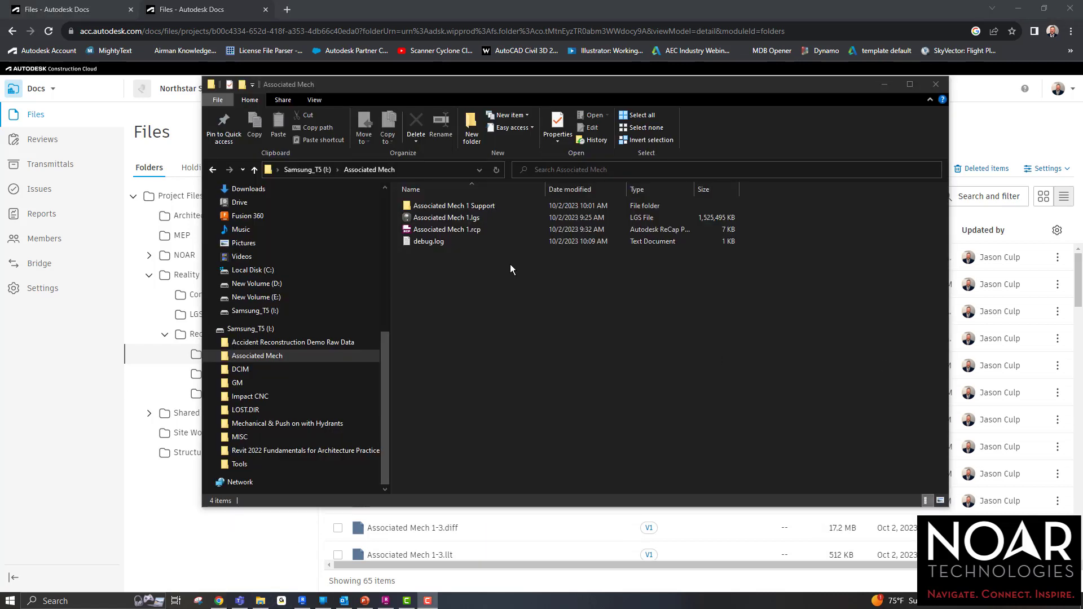
double_click(435, 206)
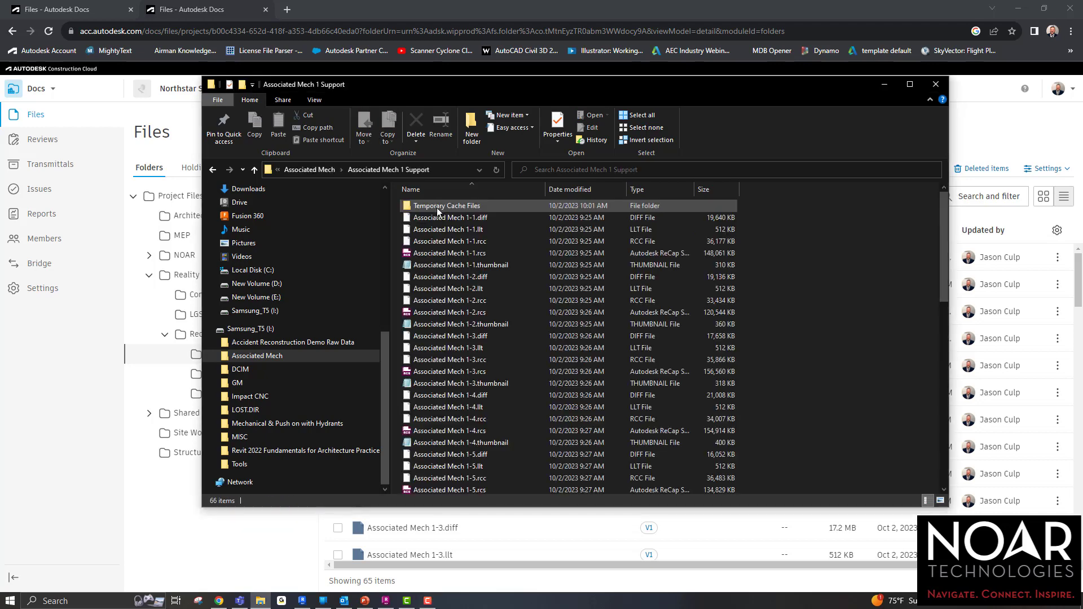
click(435, 208)
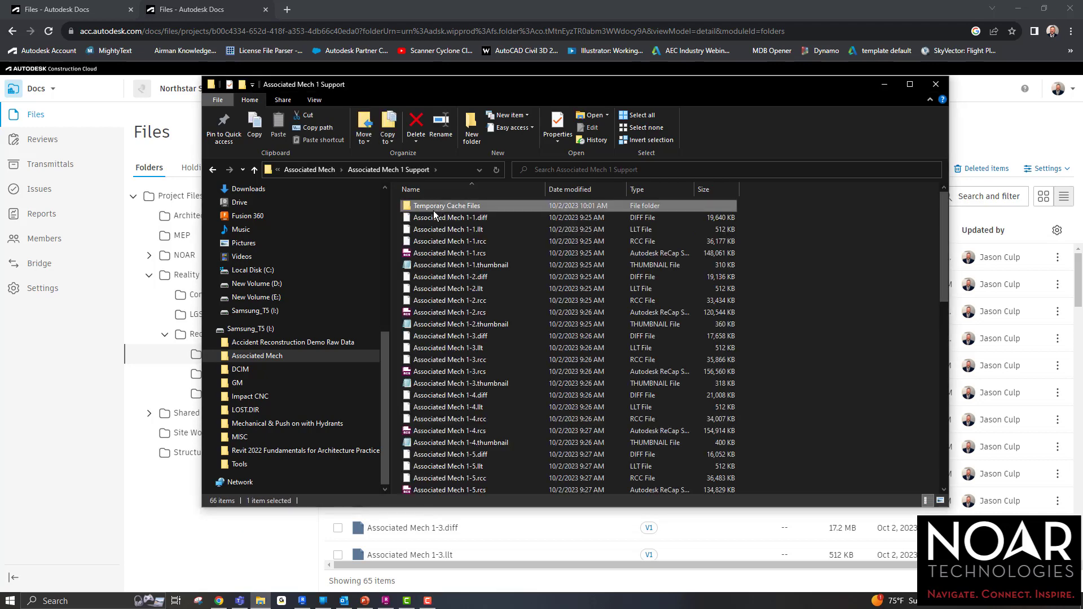
key(ctrl+a)
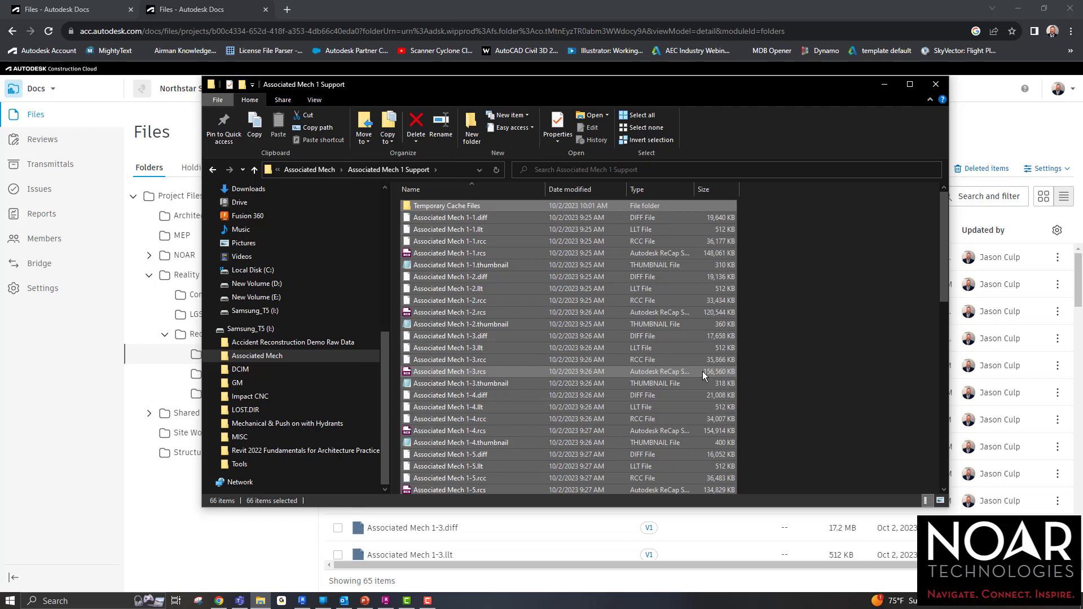
key(ctrl+c)
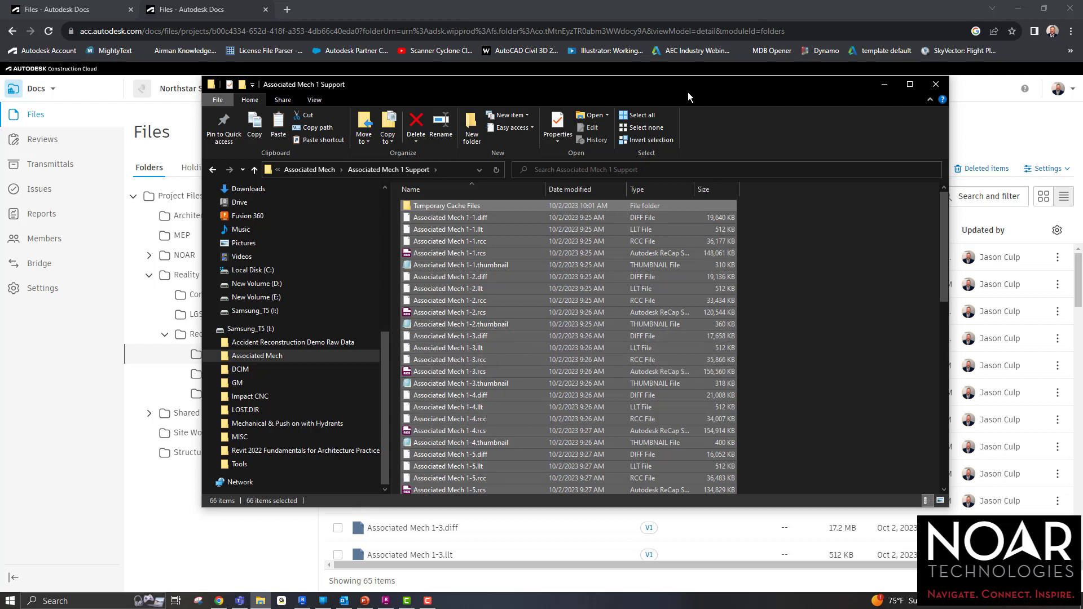
Place the File Explorer window beside the browser to compare the local and online support folders, and close it.
drag(689, 93, 1082, 115)
click(219, 209)
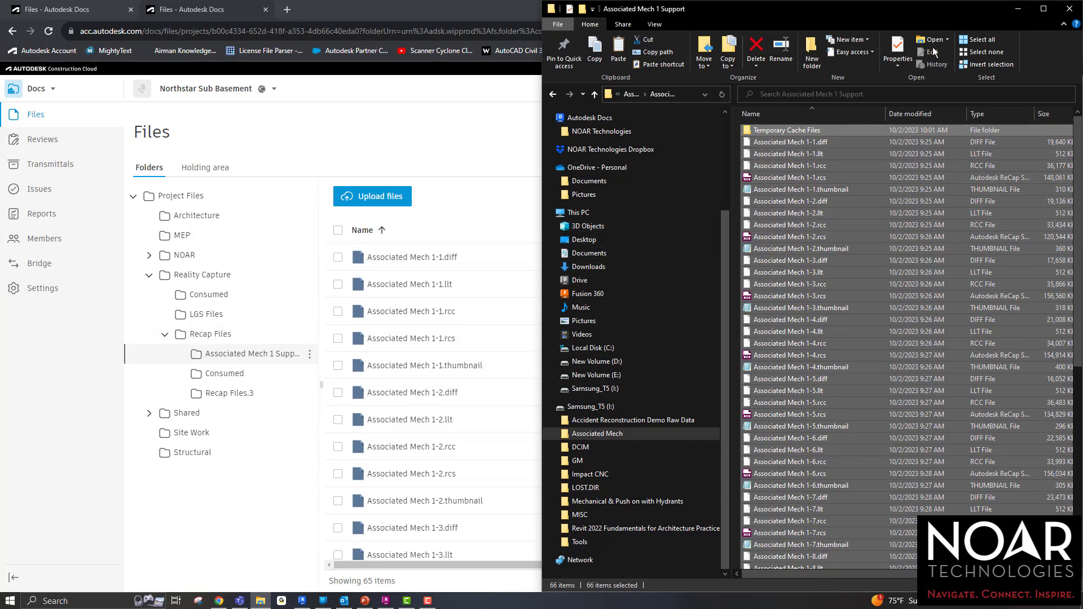
click(1069, 9)
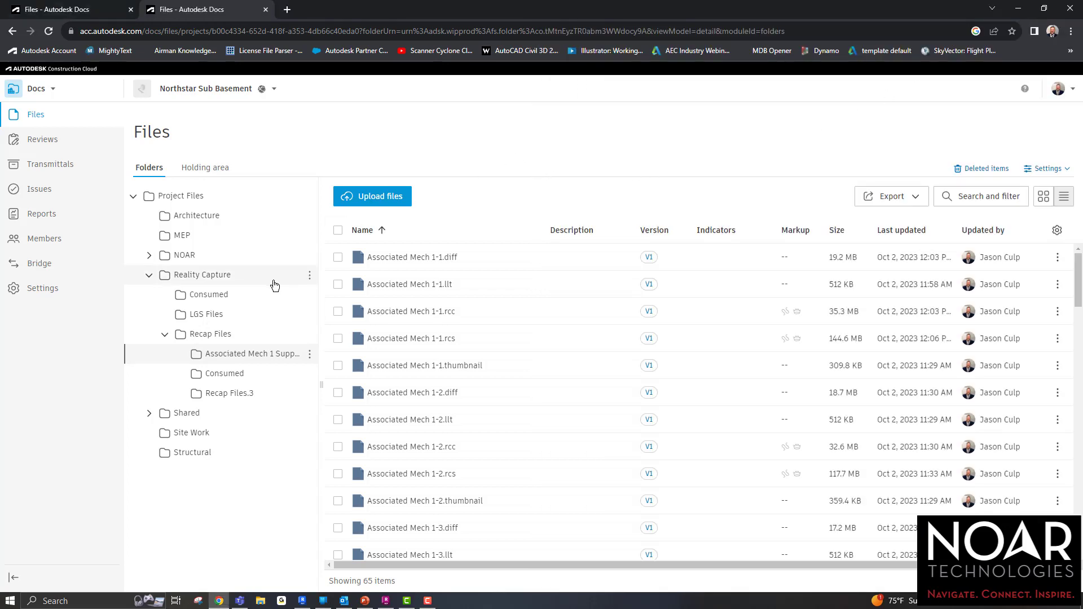
Open Associated Mech 1.rcp from the online Recap Files folder and examine its point cloud up close.
click(203, 338)
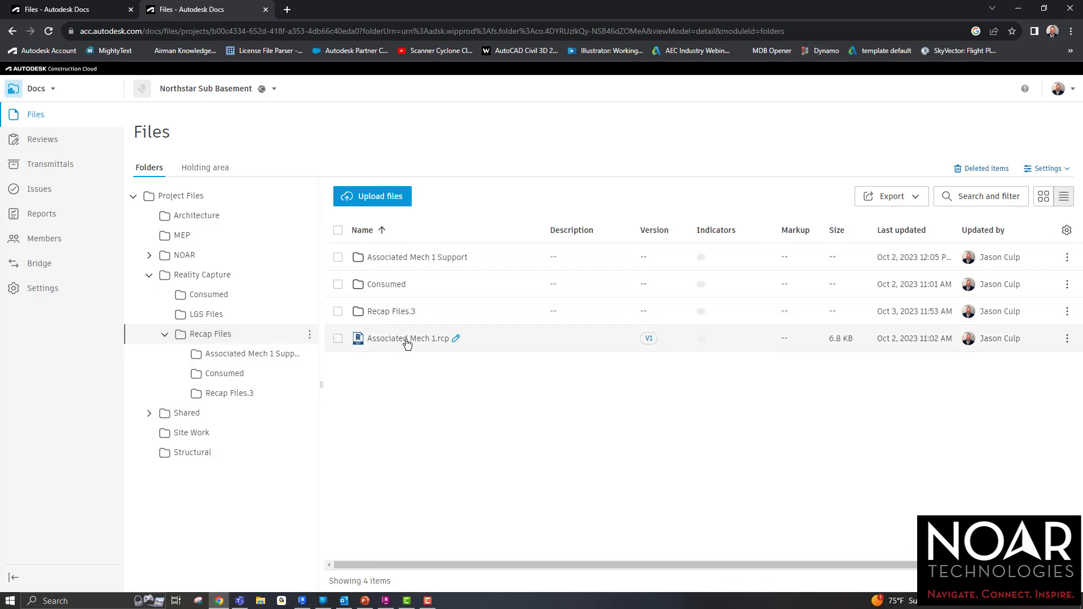
click(407, 340)
scroll(714, 241, up, 10)
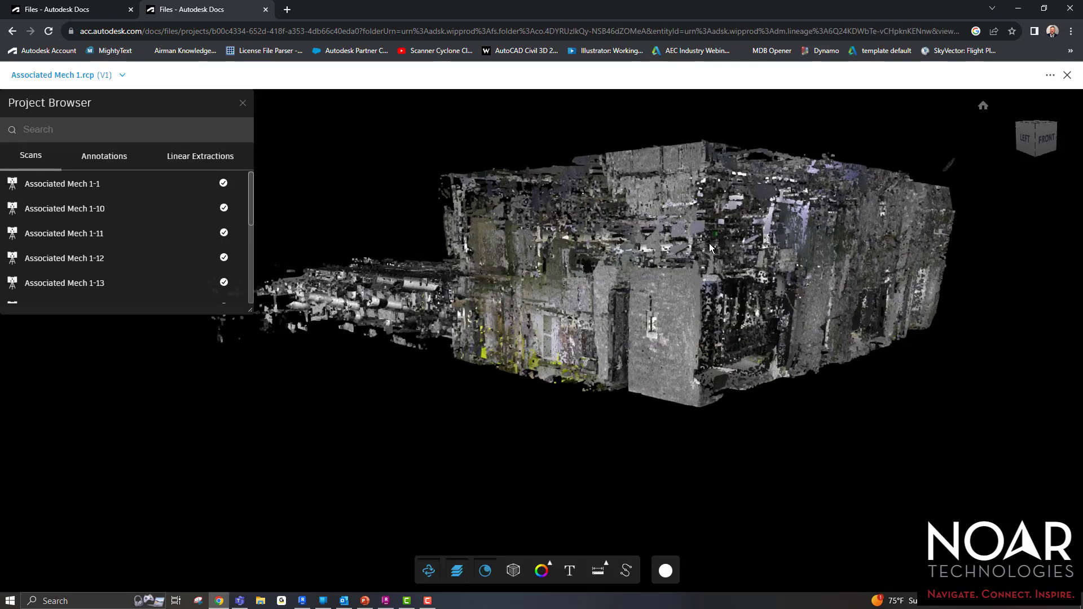
scroll(689, 324, up, 10)
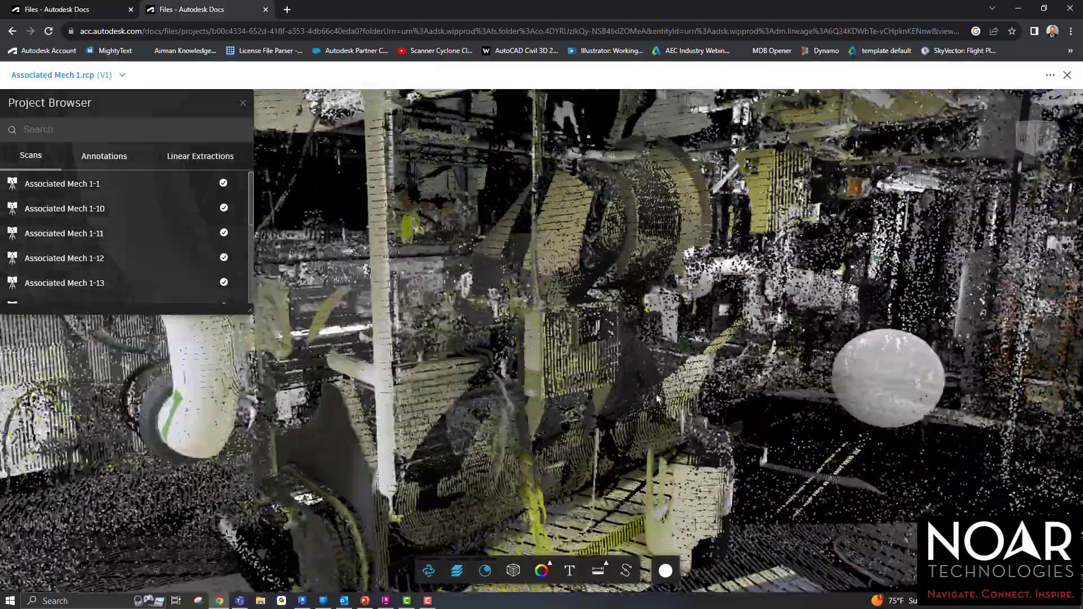
Enter the panoramic view of a scan position inside the point cloud and look around the mechanical room.
drag(658, 399, 863, 231)
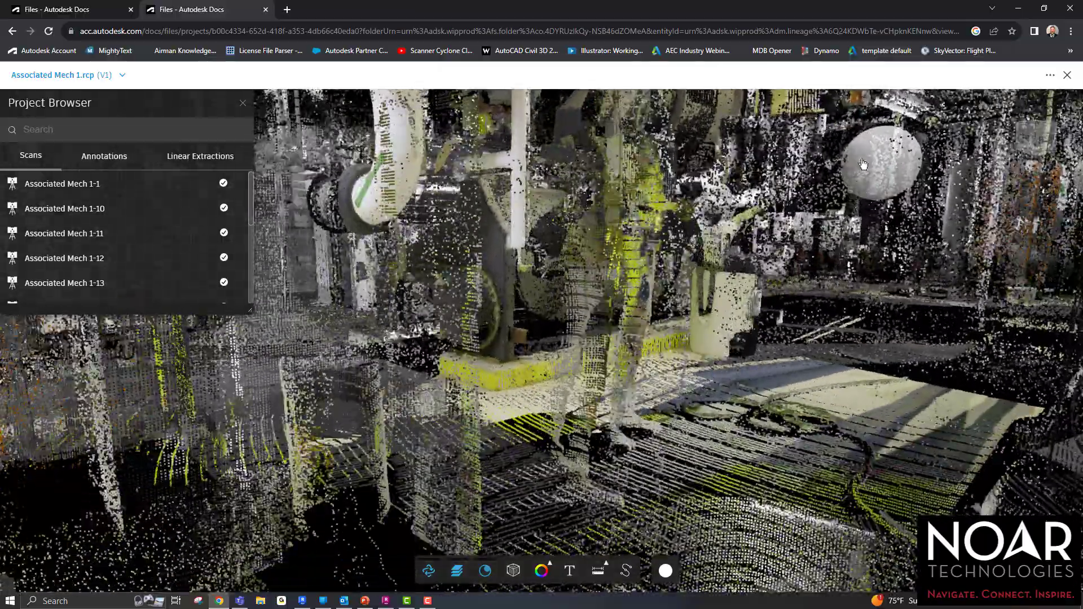
click(861, 180)
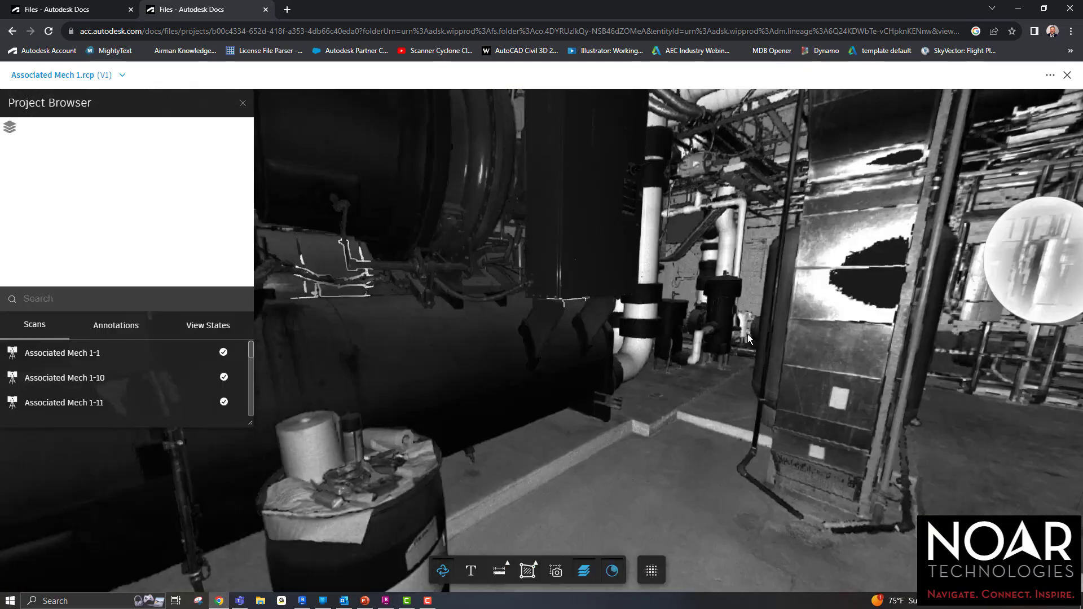
drag(659, 429, 1070, 424)
drag(443, 388, 588, 379)
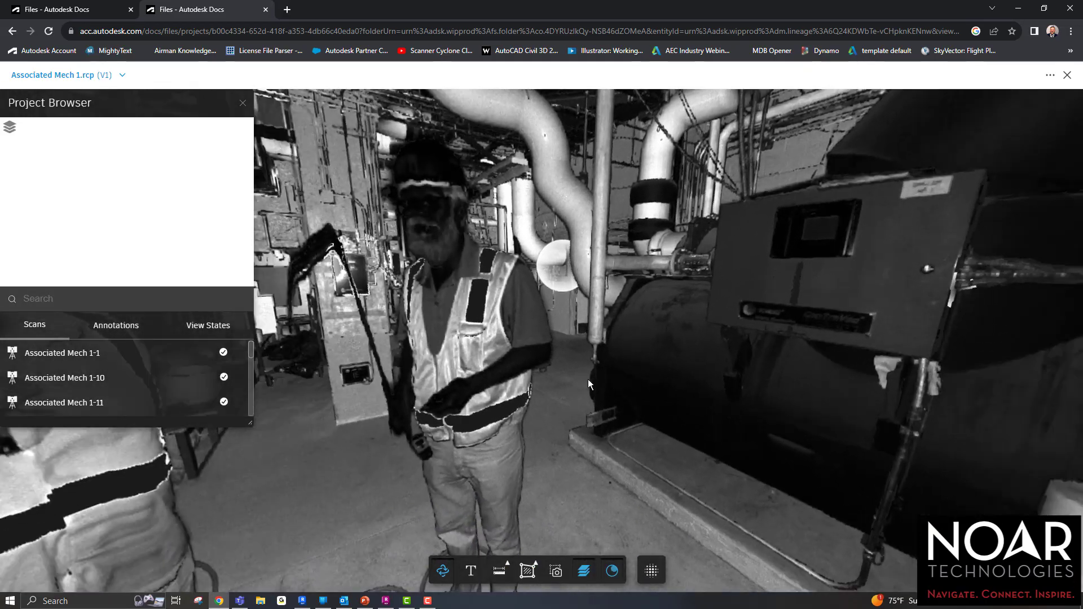
Move to another scan position in the mechanical room, look around, and view its surroundings as a point cloud.
click(546, 259)
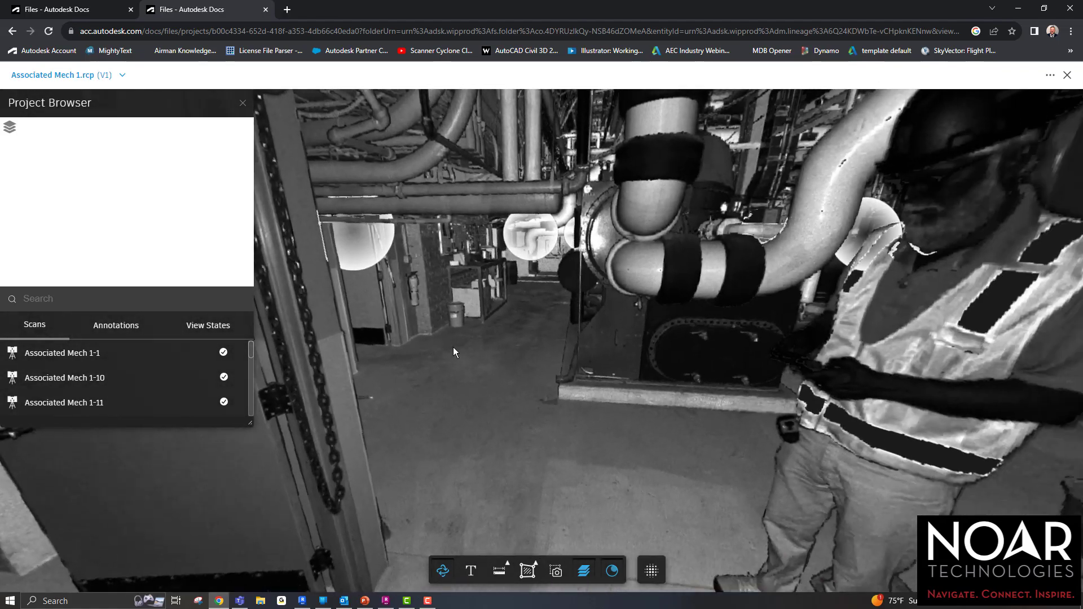
drag(453, 348, 399, 387)
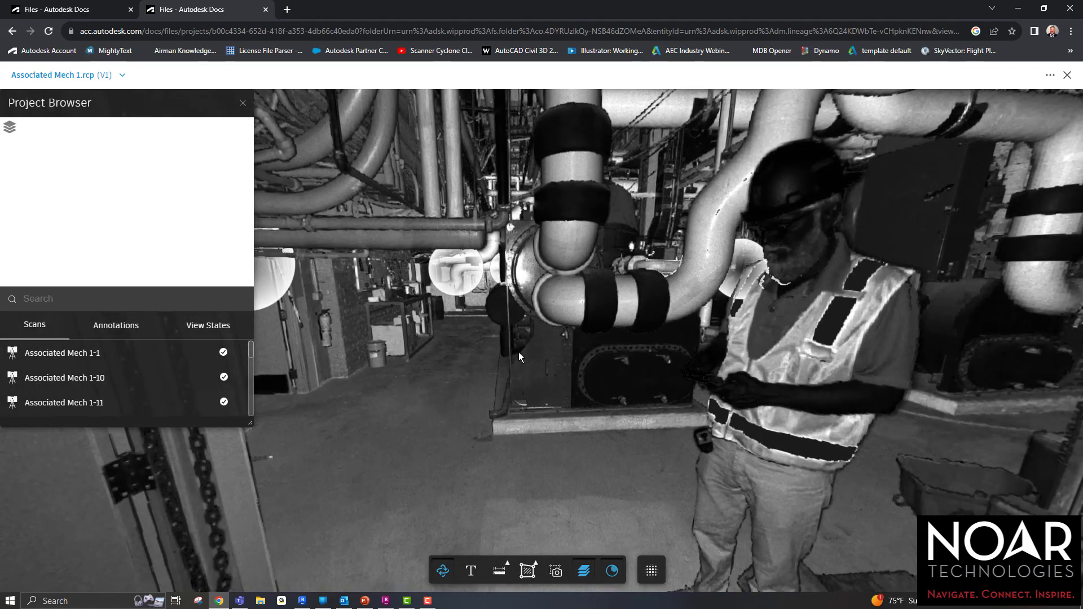
click(651, 572)
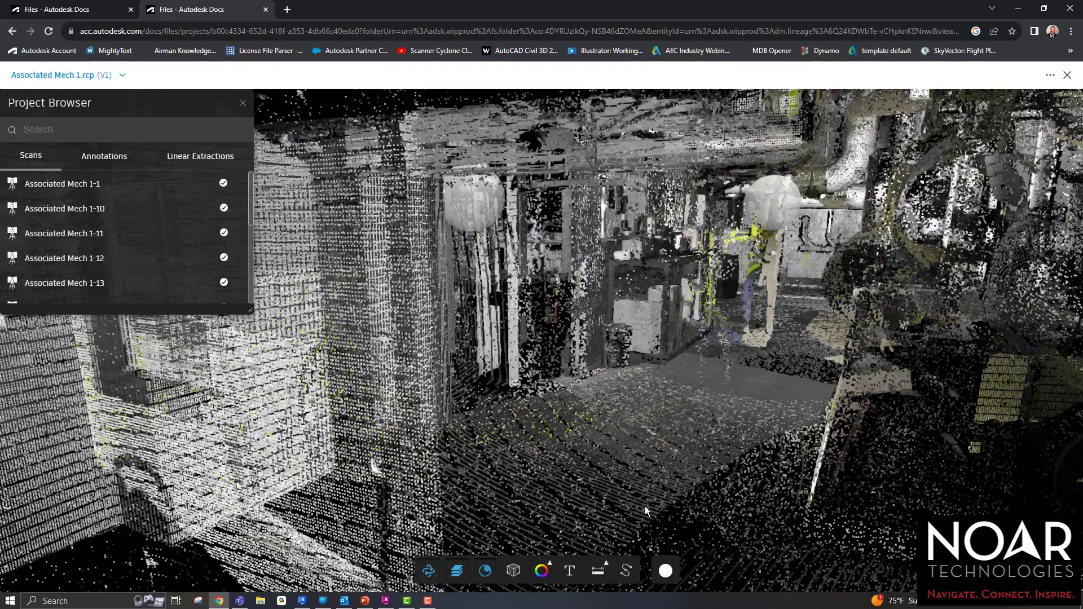
scroll(651, 375, down, 10)
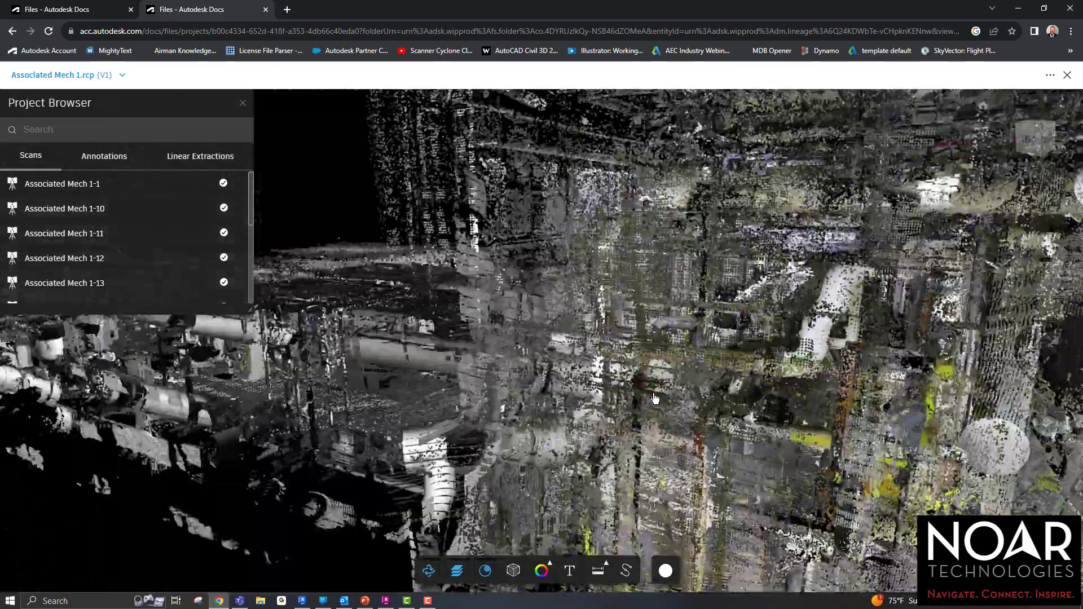
scroll(666, 417, down, 4)
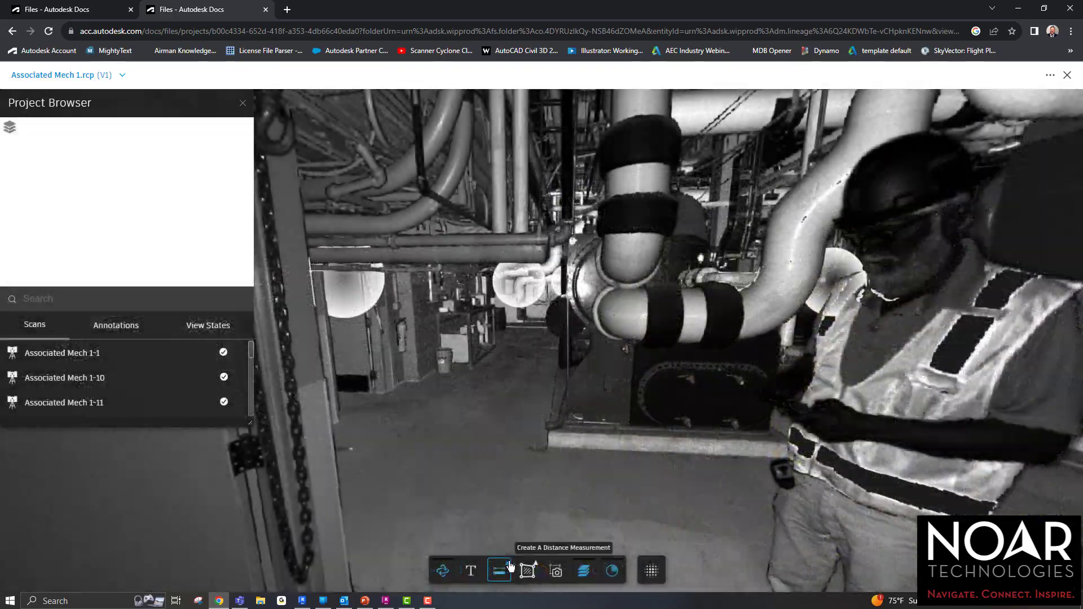
Measure the Y-axis distance from the underside of the large insulated pipe to the floor in the panoramic view.
click(499, 571)
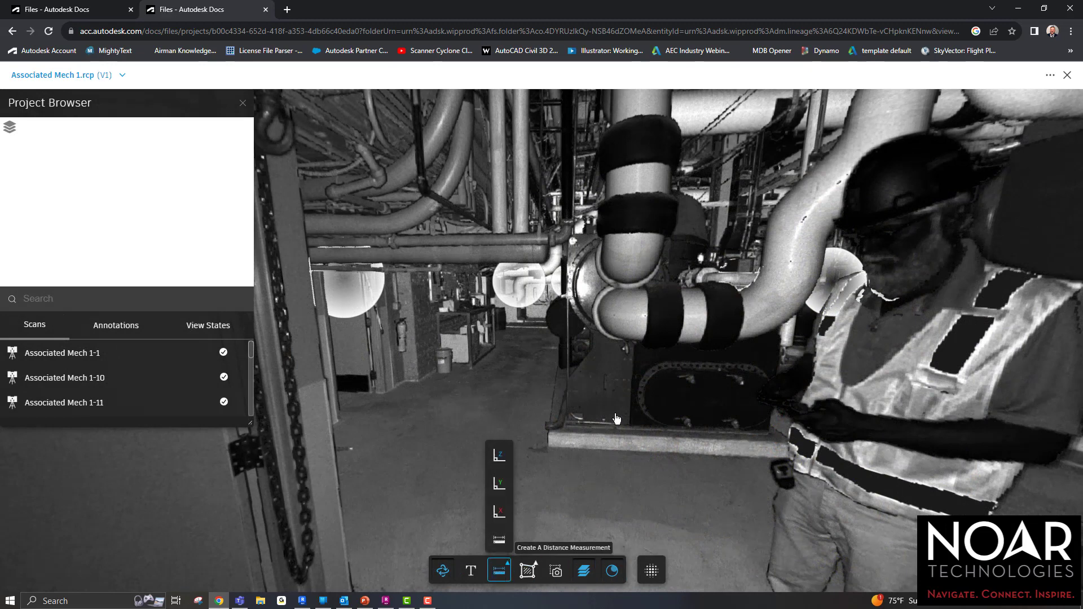
click(501, 492)
click(646, 331)
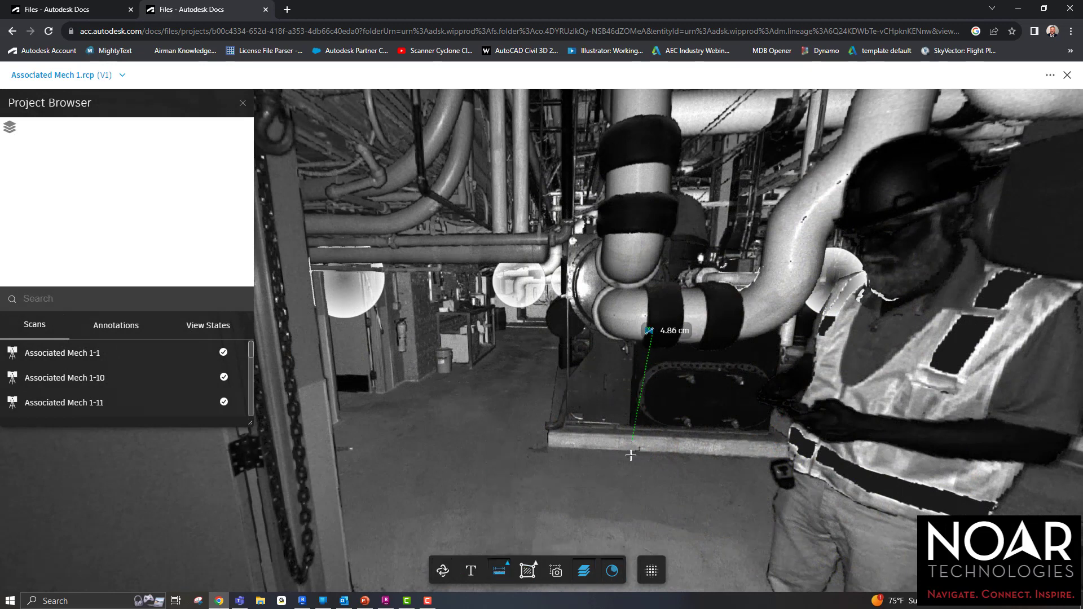
click(626, 520)
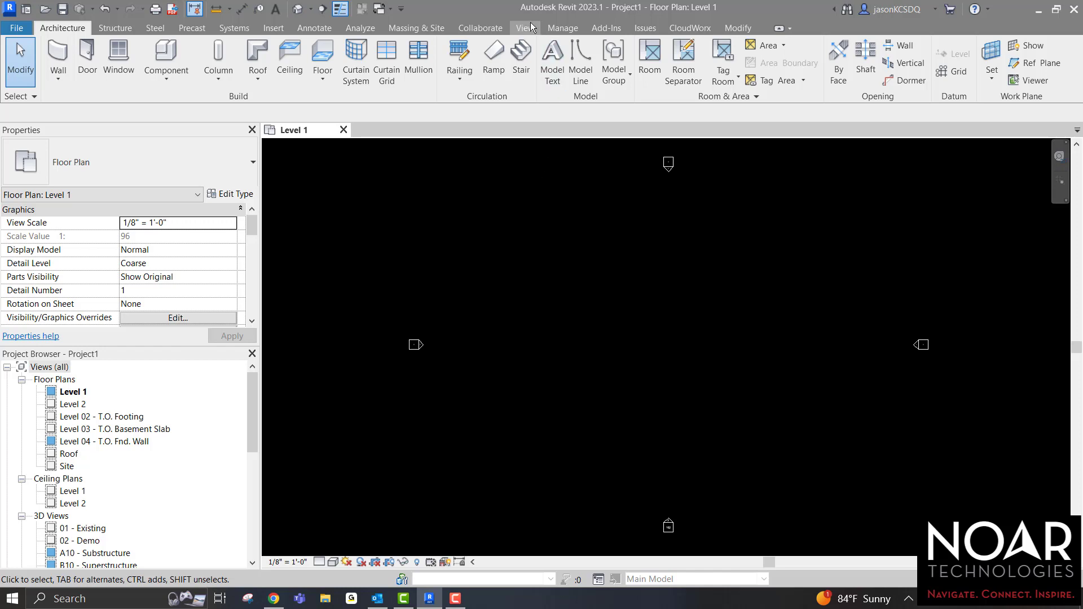
Switch to Revit, start opening an LGS file with CloudWorx, and browse to the NOAR Technologies folder in Autodesk Docs.
click(690, 28)
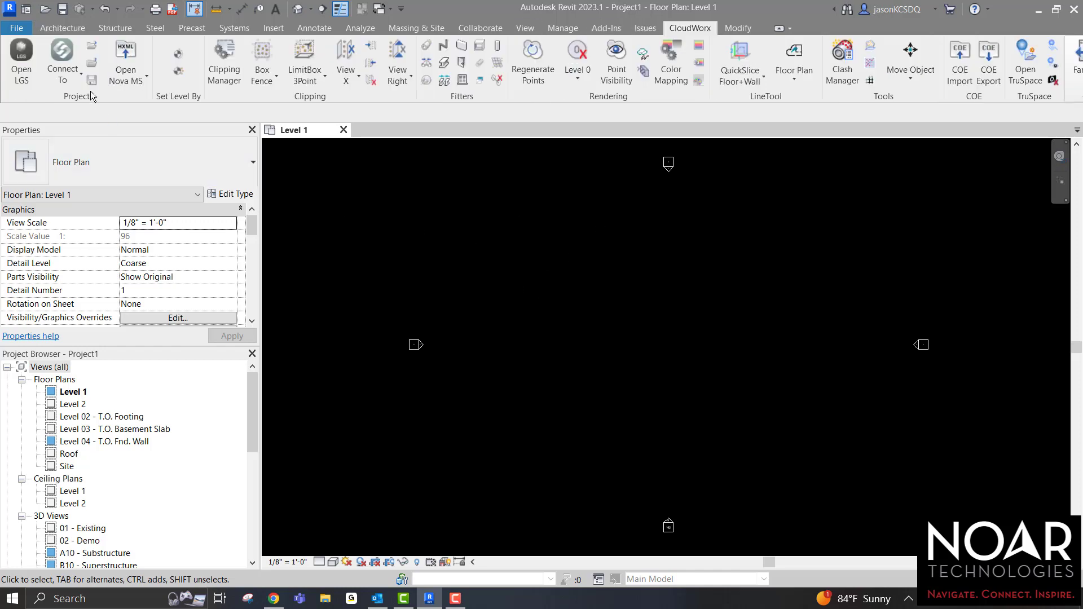
click(21, 61)
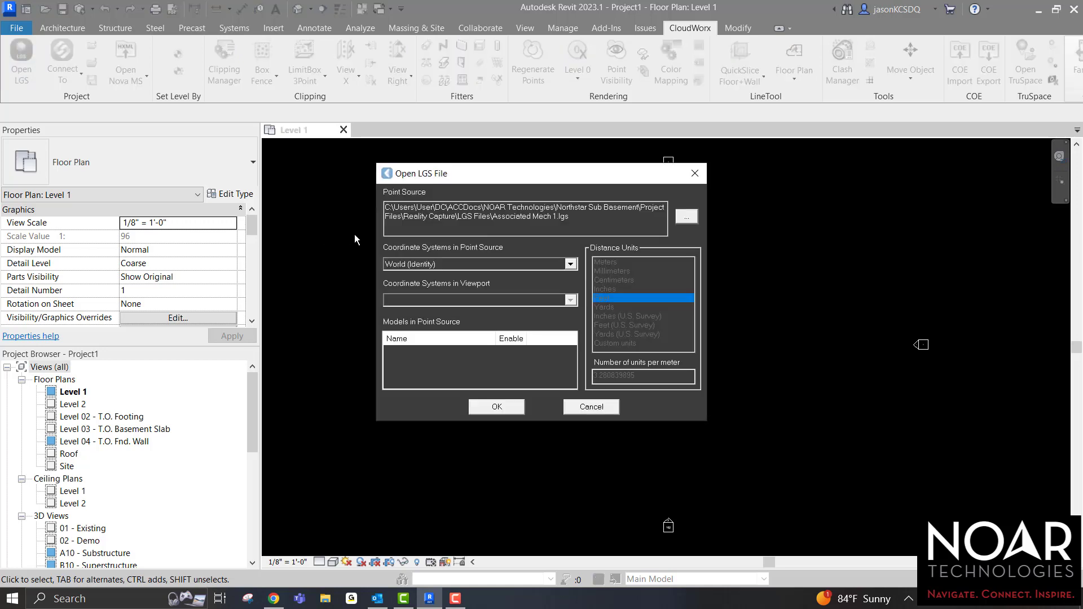
click(686, 217)
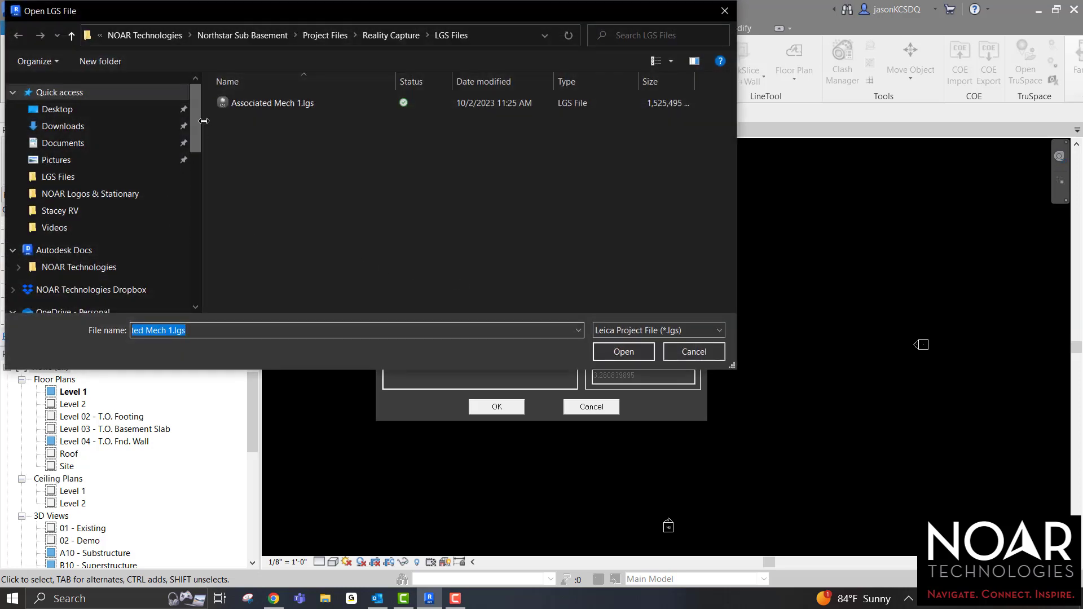
scroll(201, 132, down, 1)
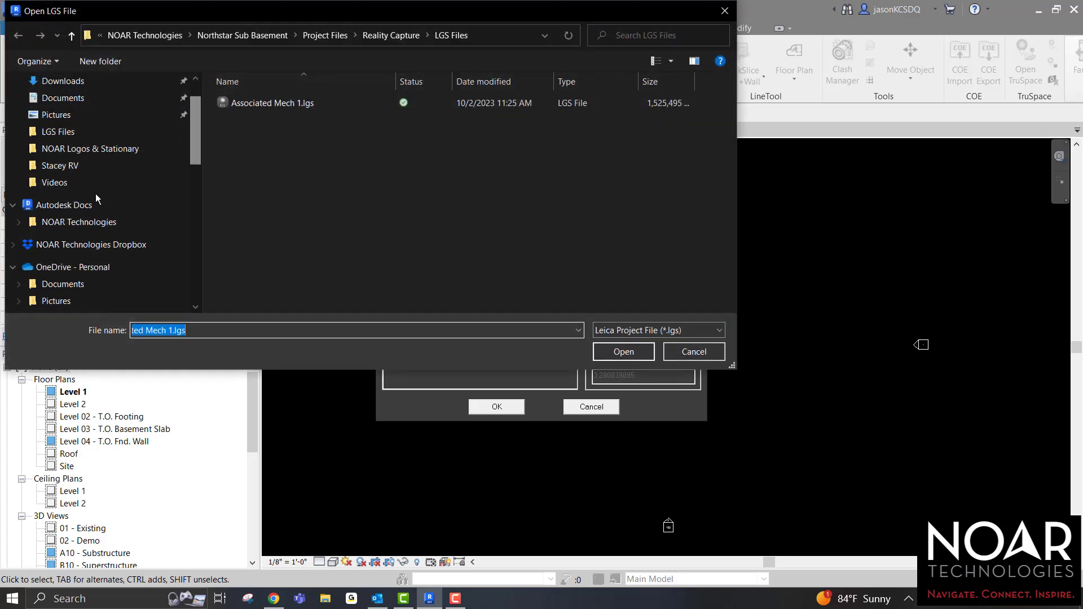
click(79, 222)
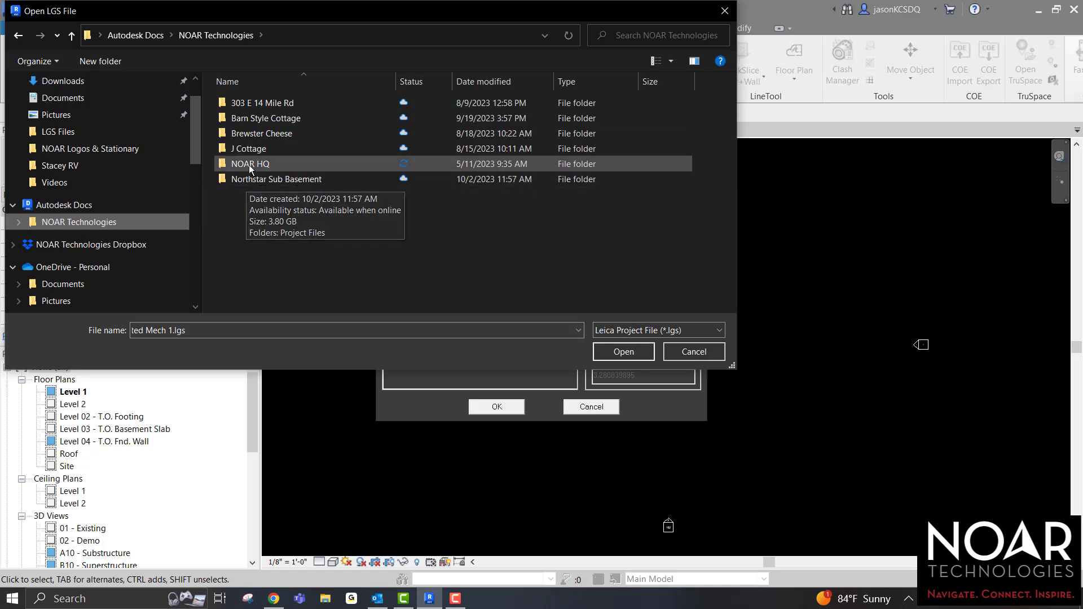
Load Associated Mech 1.lgs from the Northstar Sub Basement project's Project Files, Reality Capture, LGS Files folder.
click(248, 178)
double_click(248, 179)
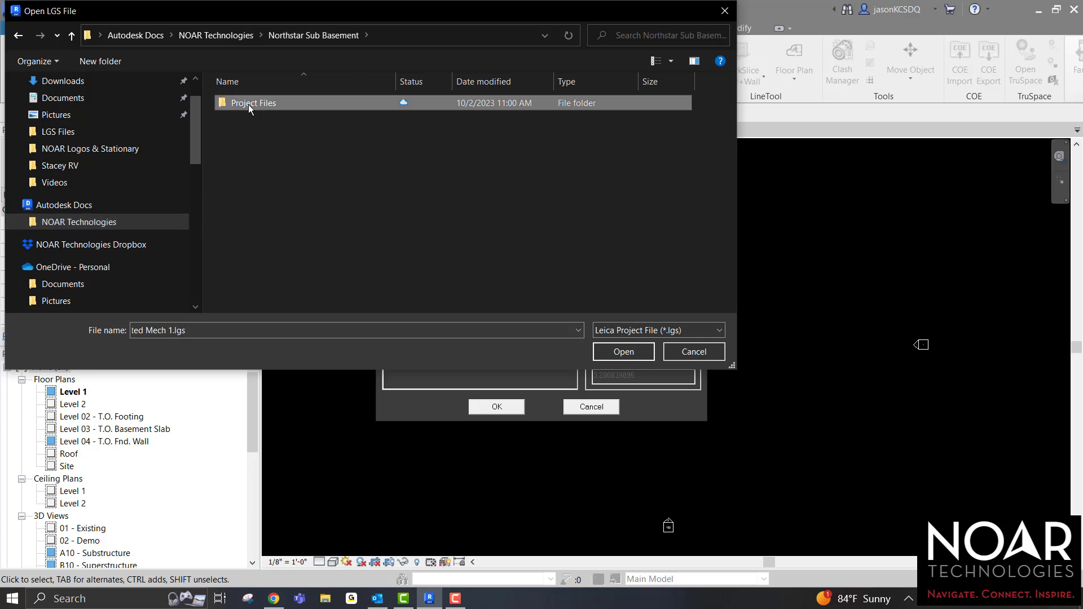
double_click(248, 103)
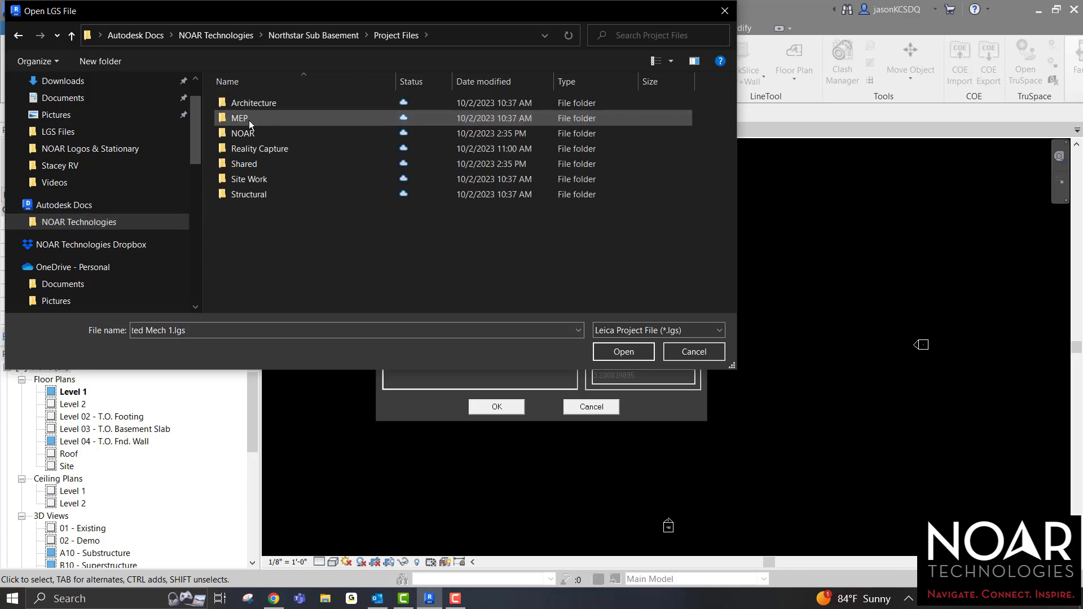
double_click(248, 148)
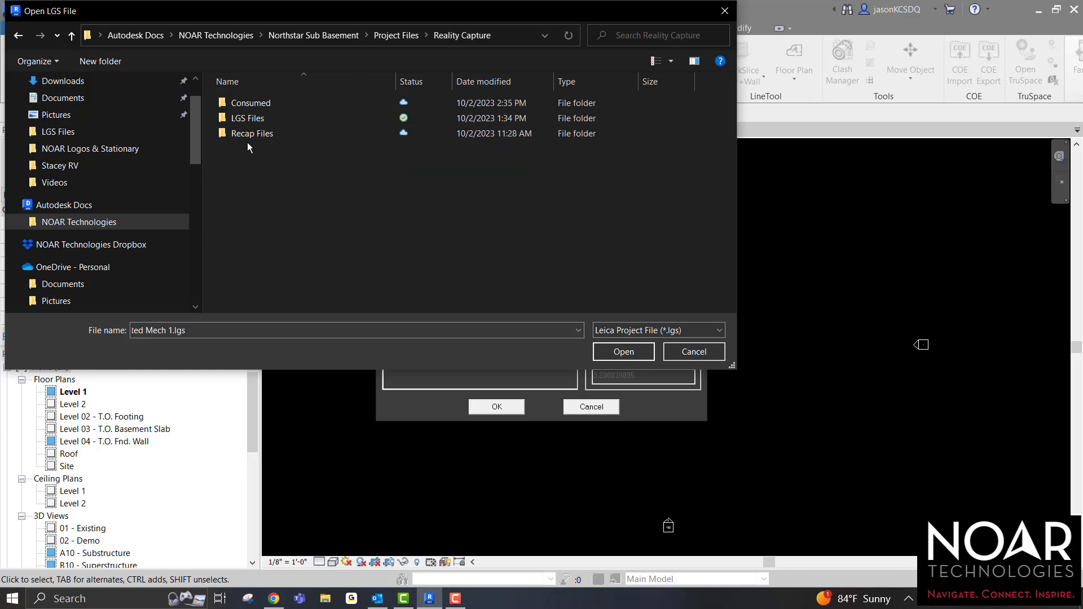
double_click(245, 119)
click(252, 107)
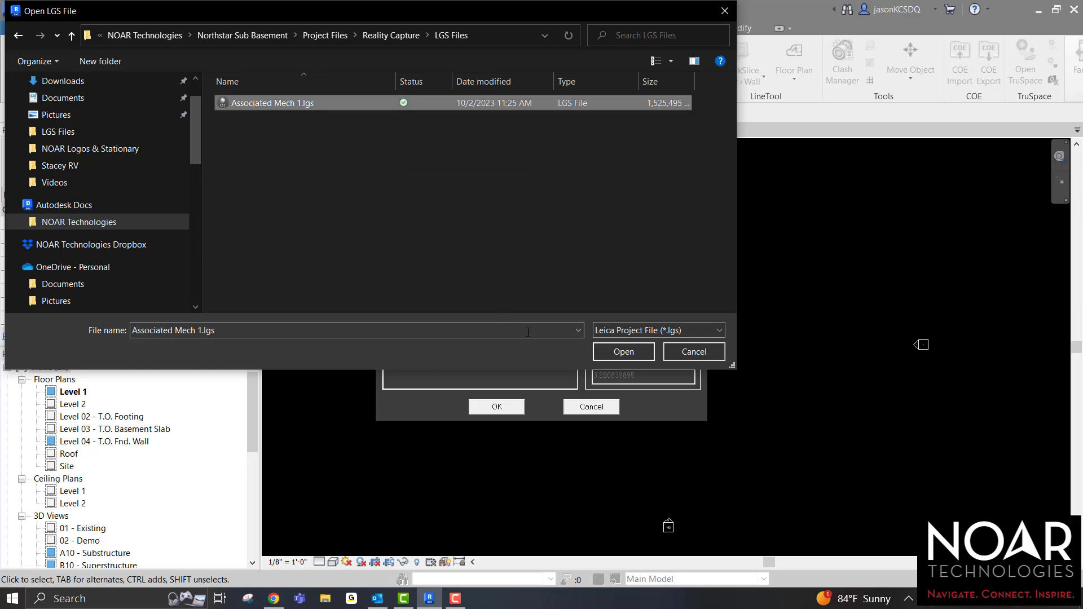
click(618, 350)
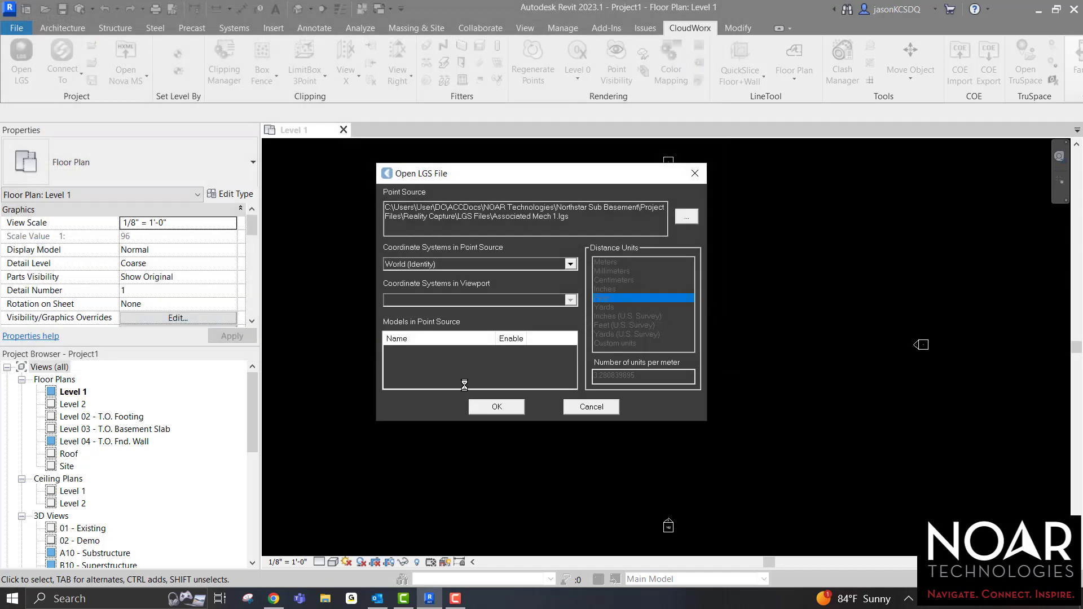
click(503, 410)
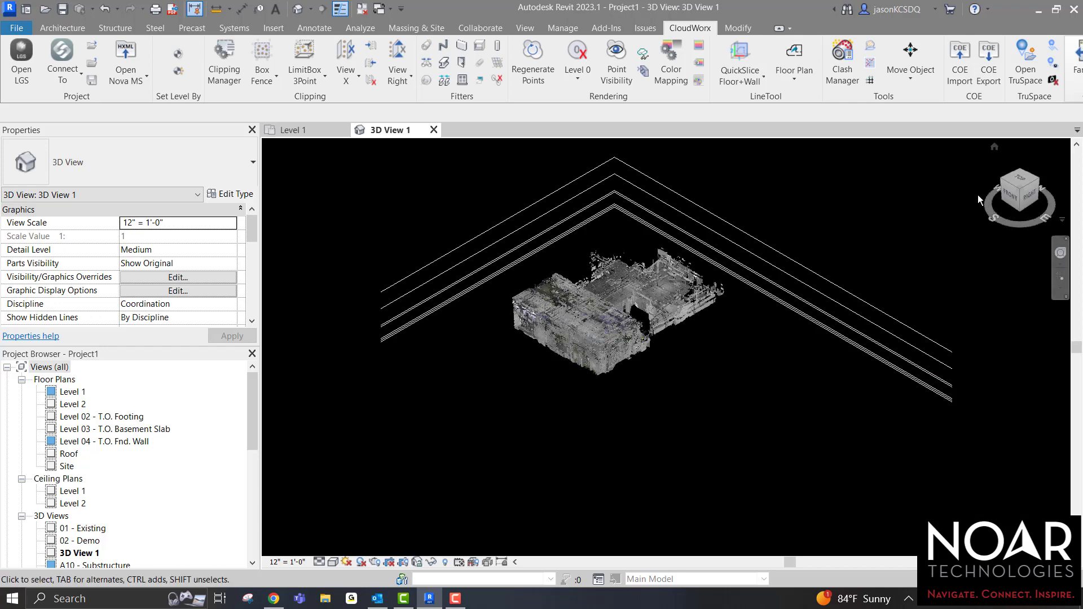
Examine the loaded point cloud from above in the 3D view and display it in multi-hue colour mapping.
shift+middle_drag(800, 340, 784, 335)
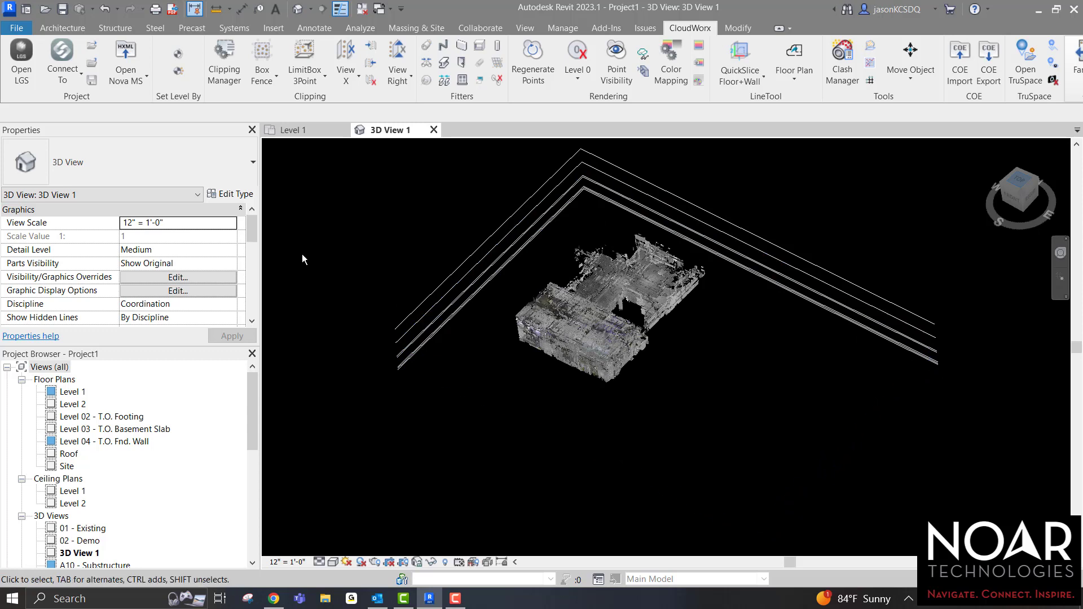
shift+middle_drag(317, 254, 334, 251)
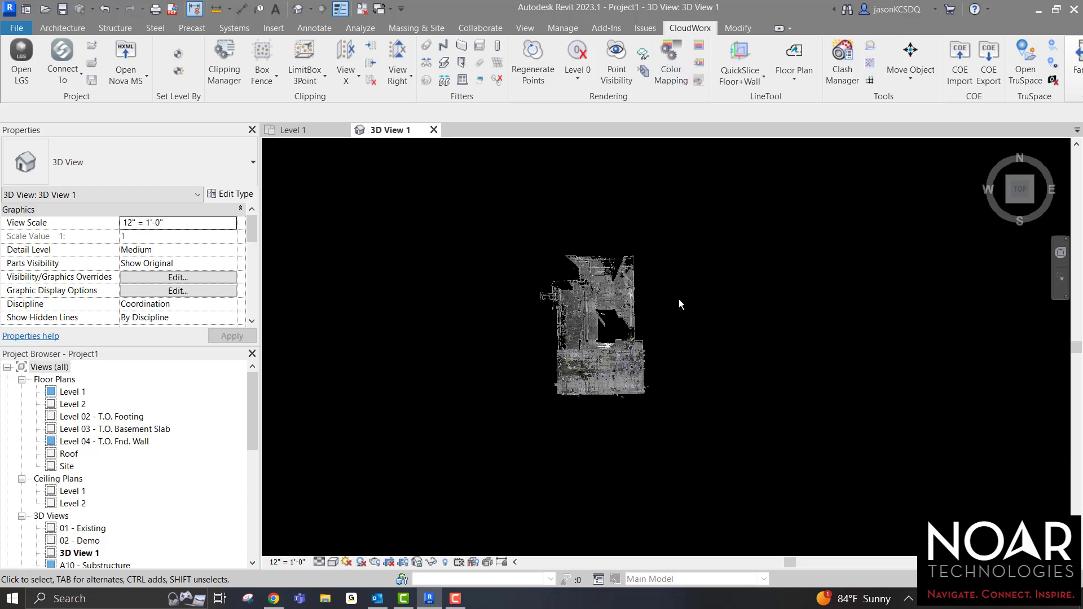
scroll(618, 376, up, 8)
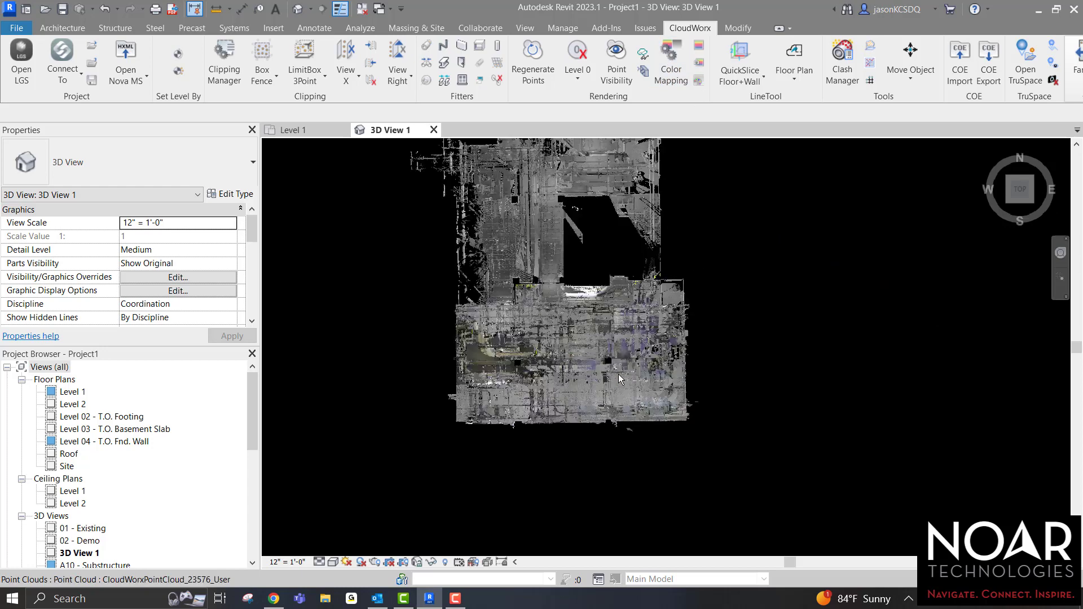
scroll(625, 358, down, 5)
middle_drag(649, 378, 687, 437)
scroll(687, 436, down, 1)
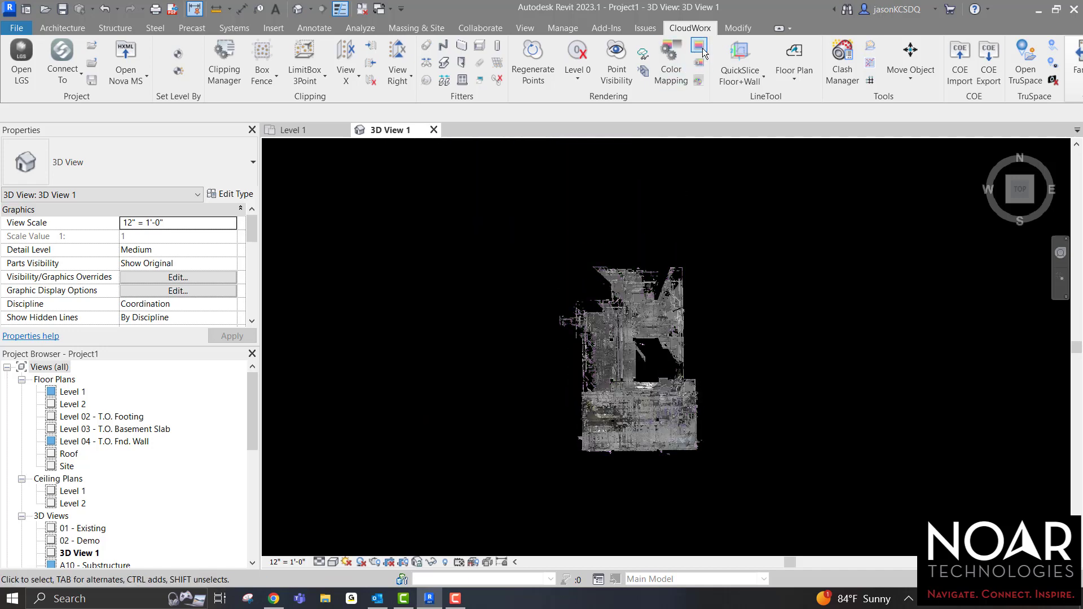
click(703, 50)
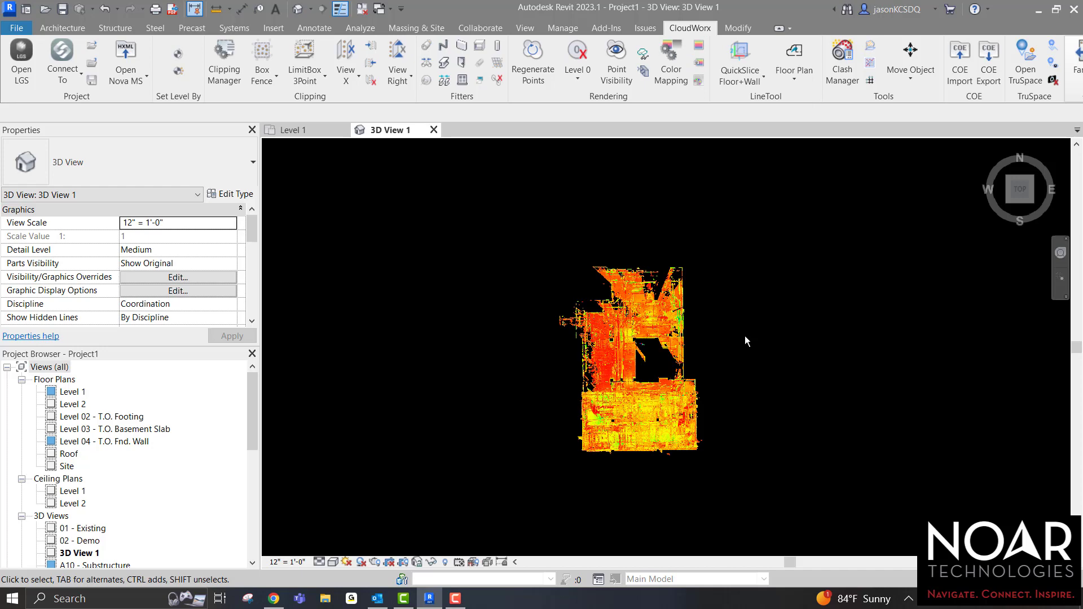
View the point cloud from its left side and cut a thin horizontal Z-axis slice through its lower part.
mouse_move(1001, 195)
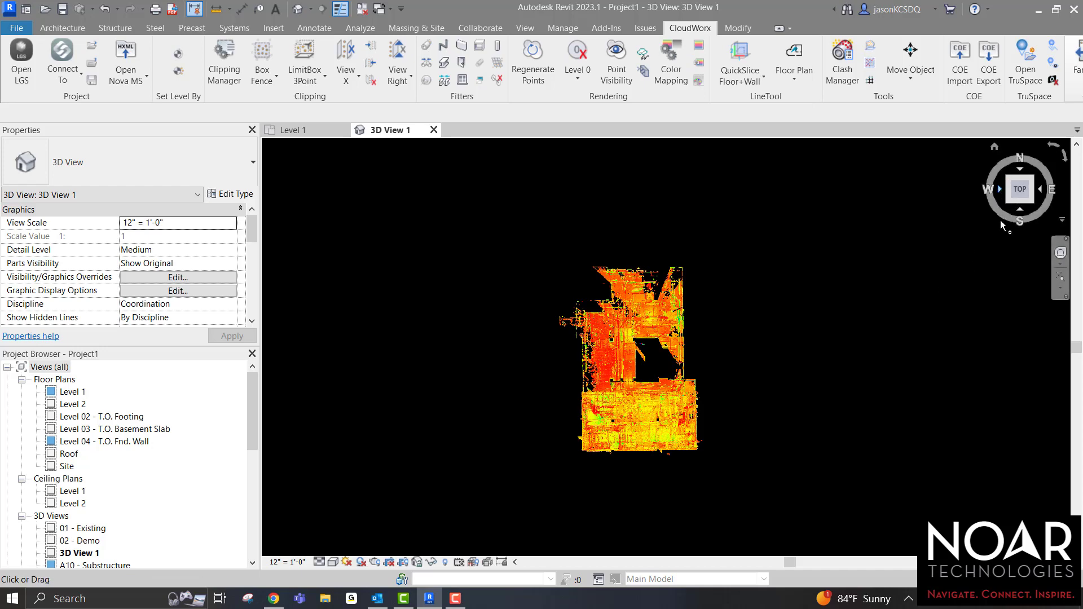
click(1001, 191)
scroll(659, 351, up, 8)
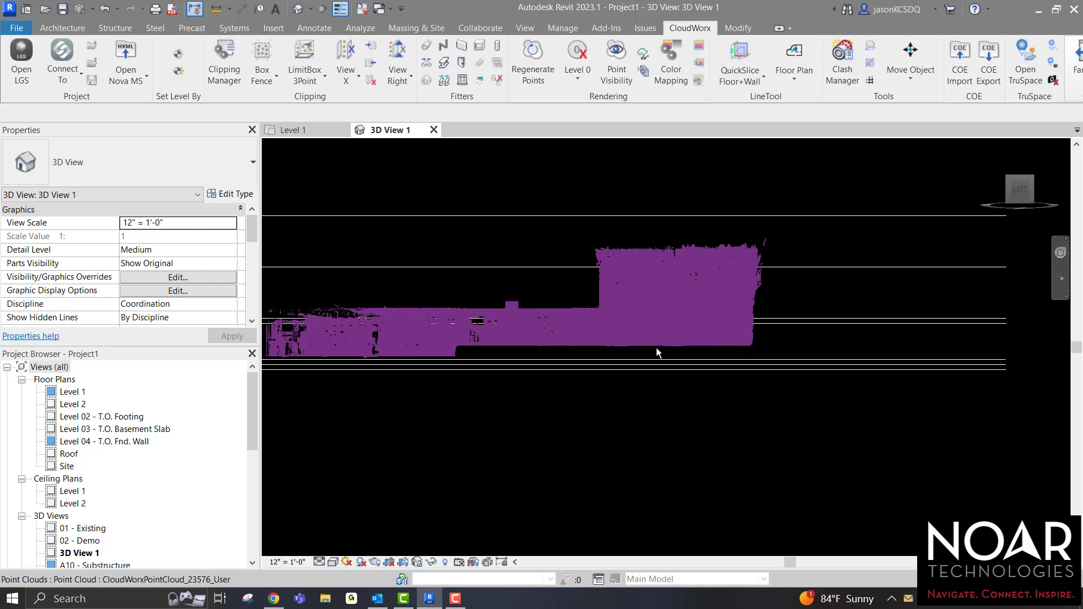
middle_drag(656, 351, 738, 365)
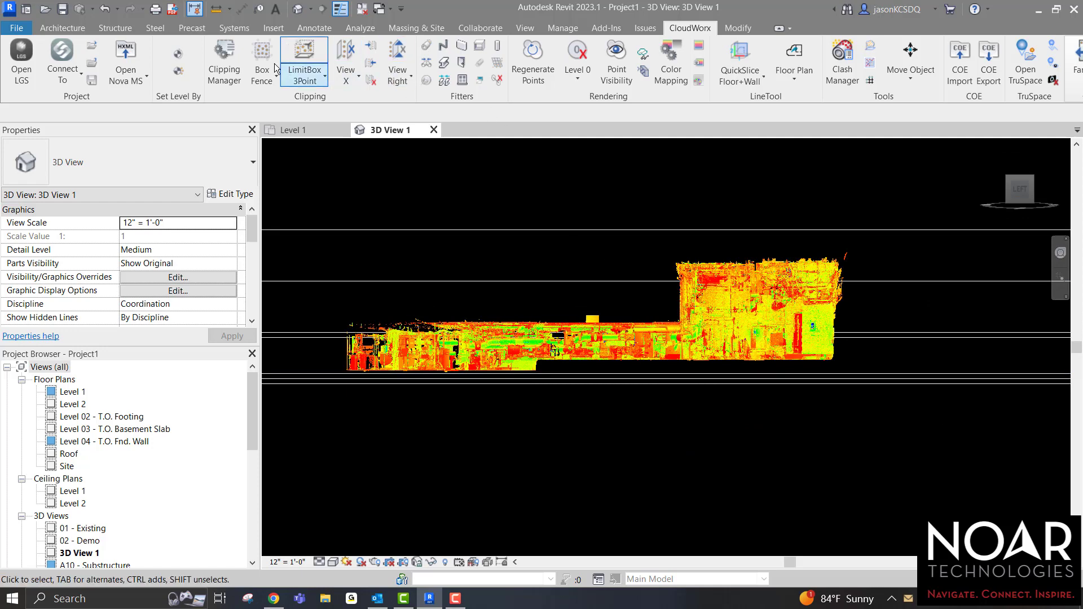
click(342, 53)
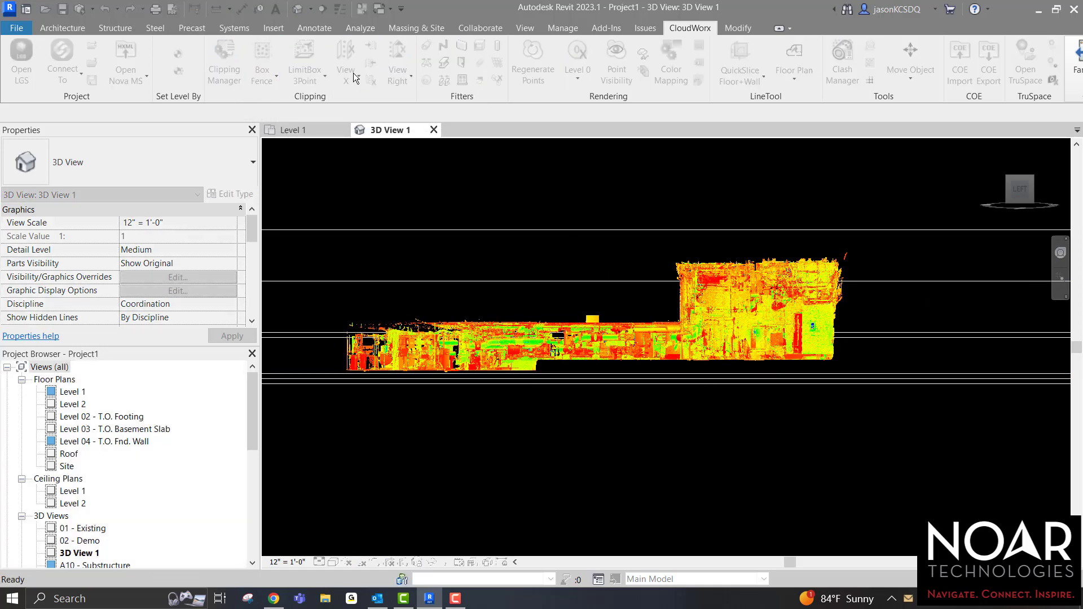
click(352, 79)
click(367, 220)
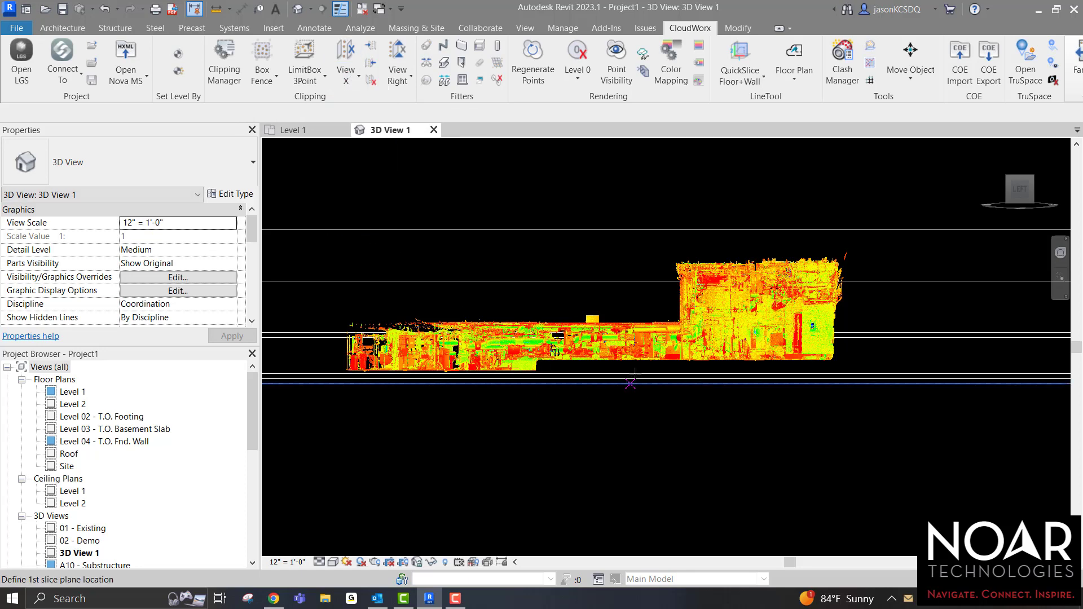
click(642, 348)
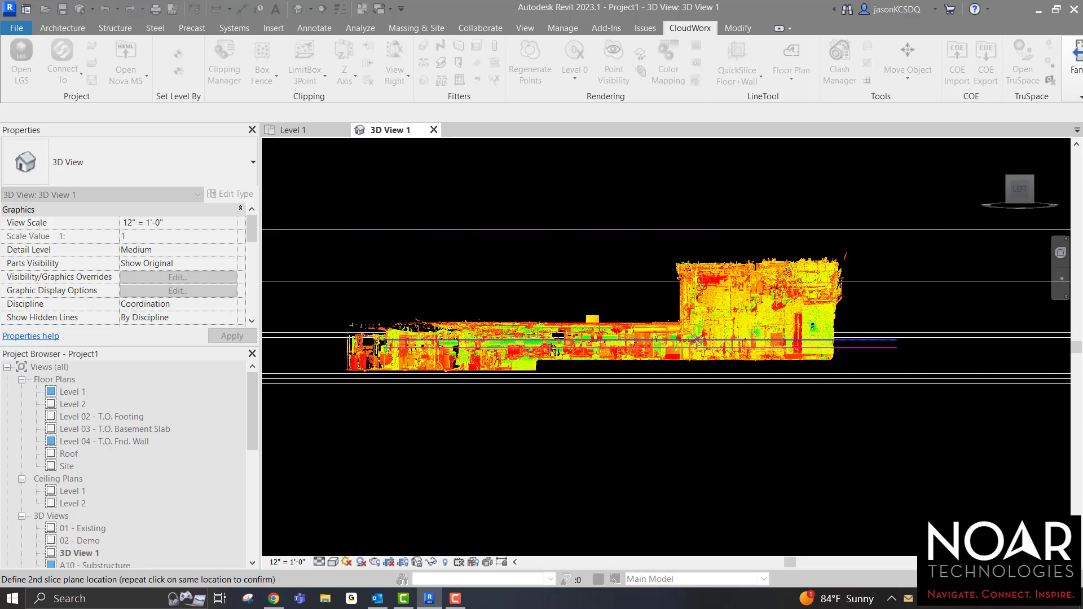
click(699, 337)
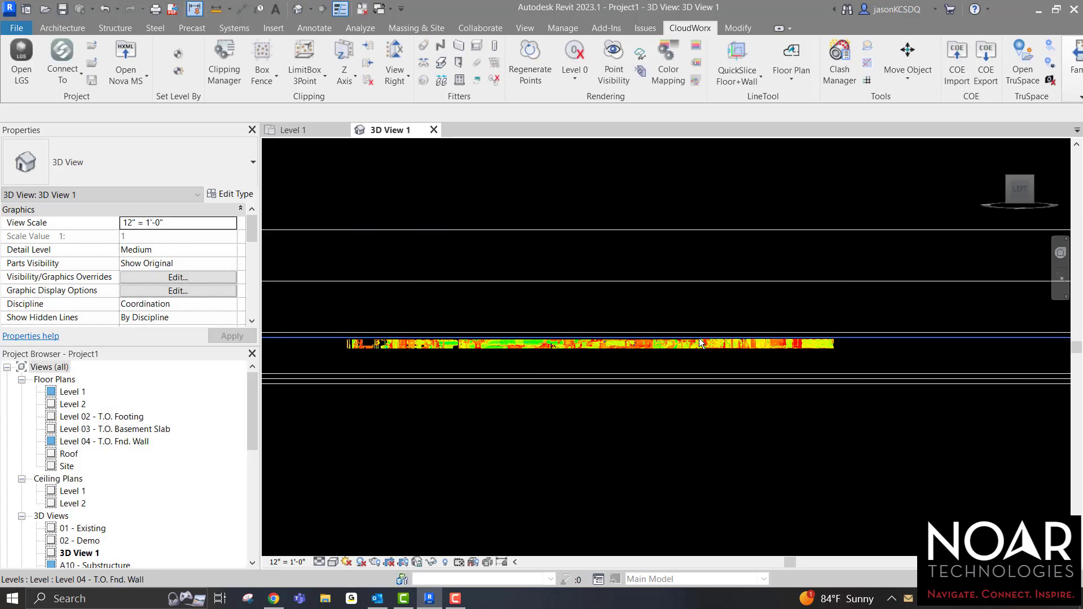
Examine the sliced point cloud's walls, pipes and equipment from an isometric angle, up close and as a whole.
click(1032, 177)
scroll(602, 401, up, 5)
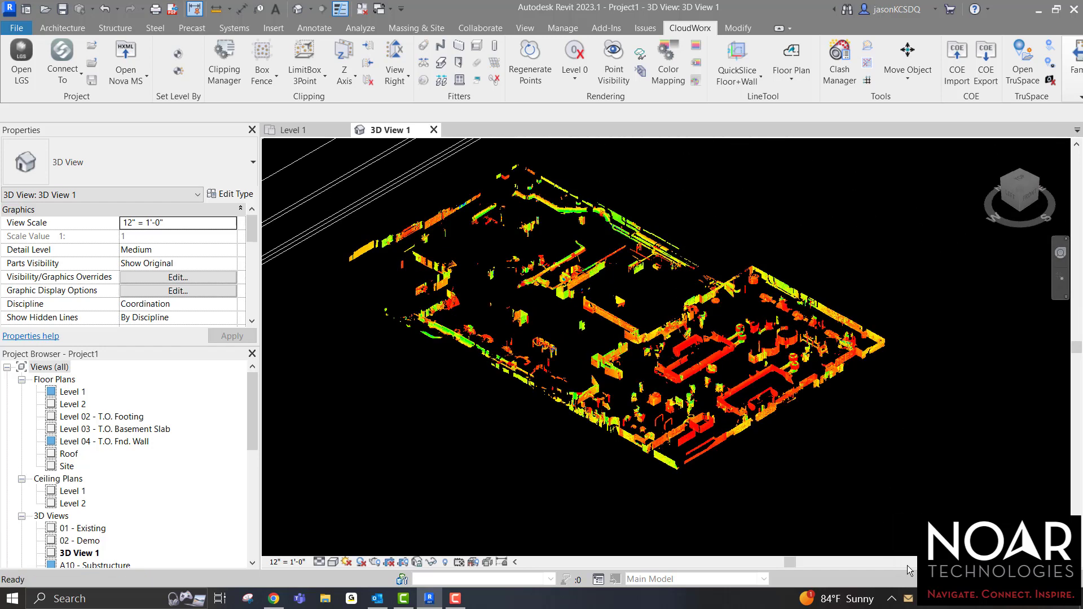
scroll(611, 364, up, 6)
scroll(579, 327, down, 1)
mouse_move(578, 327)
middle_down()
mouse_move(583, 352)
mouse_move(787, 506)
middle_up()
mouse_move(713, 395)
middle_down()
mouse_move(851, 496)
mouse_move(877, 502)
middle_up()
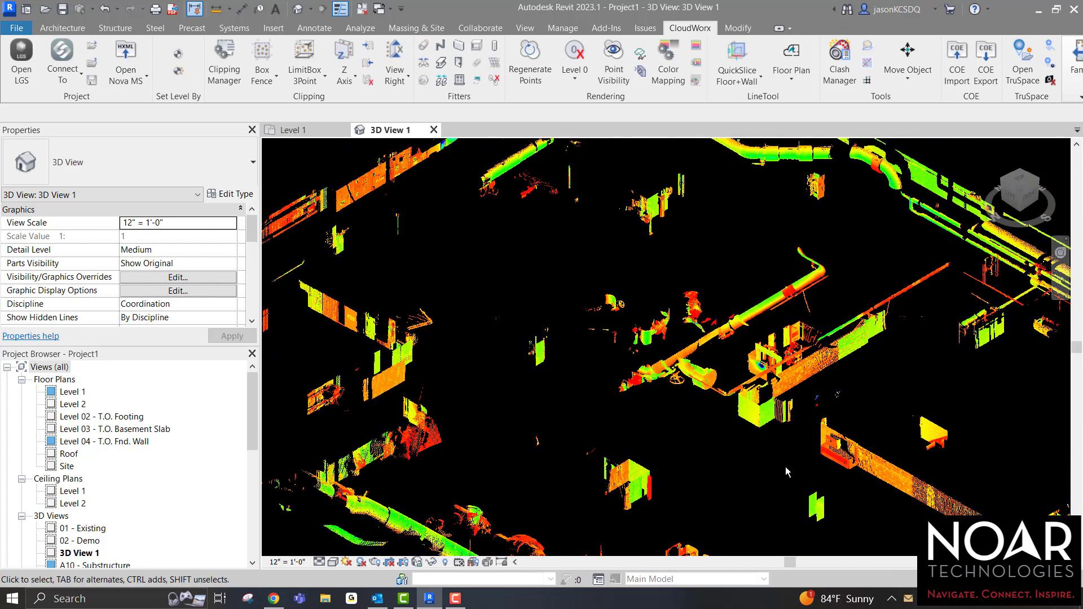
scroll(753, 409, down, 3)
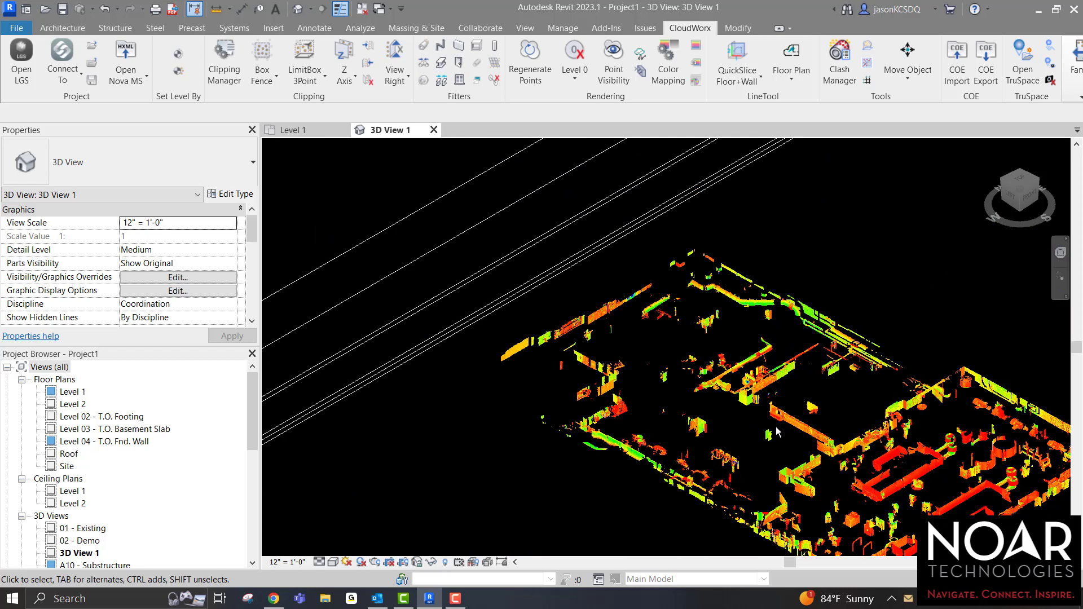
middle_drag(776, 426, 428, 344)
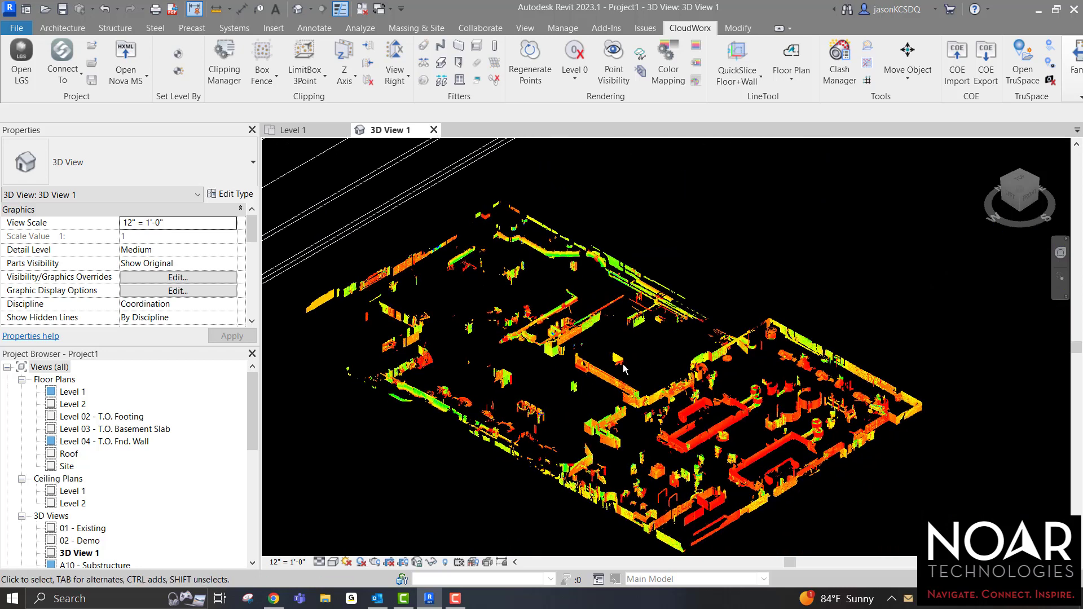